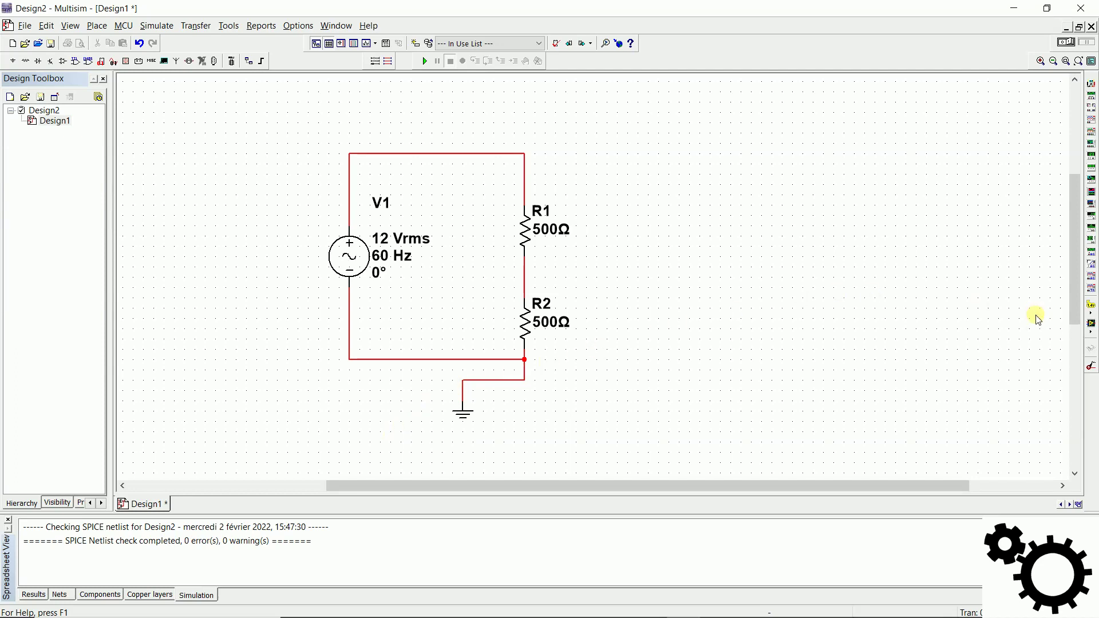
Step: Place a two-channel oscilloscope on the schematic, above and to the side of resistor R1
left_click(1091, 120)
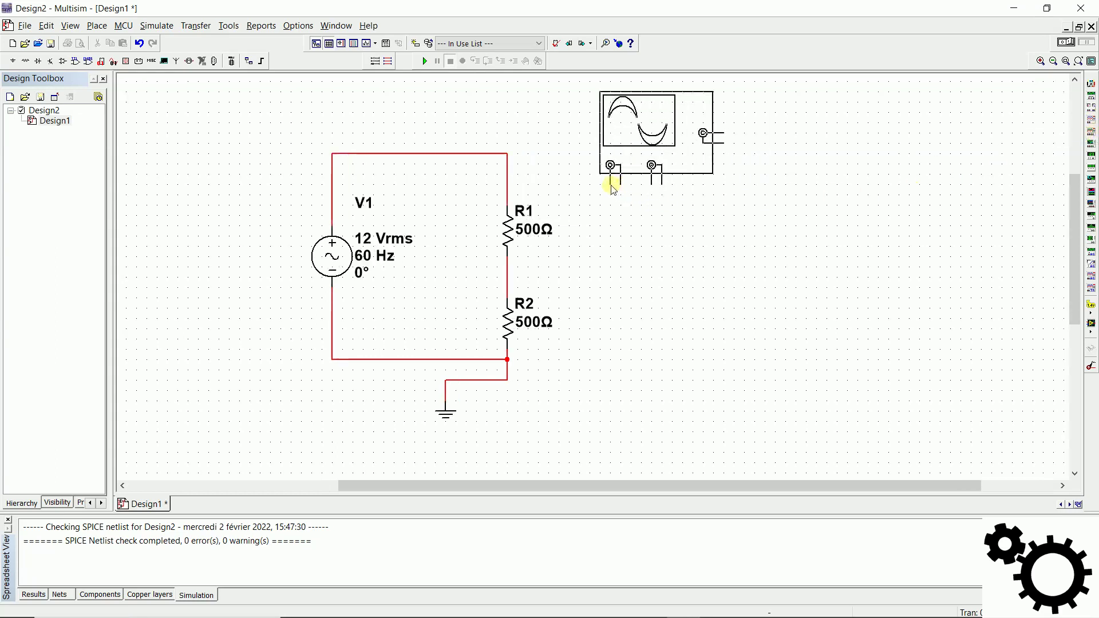
left_click(611, 186)
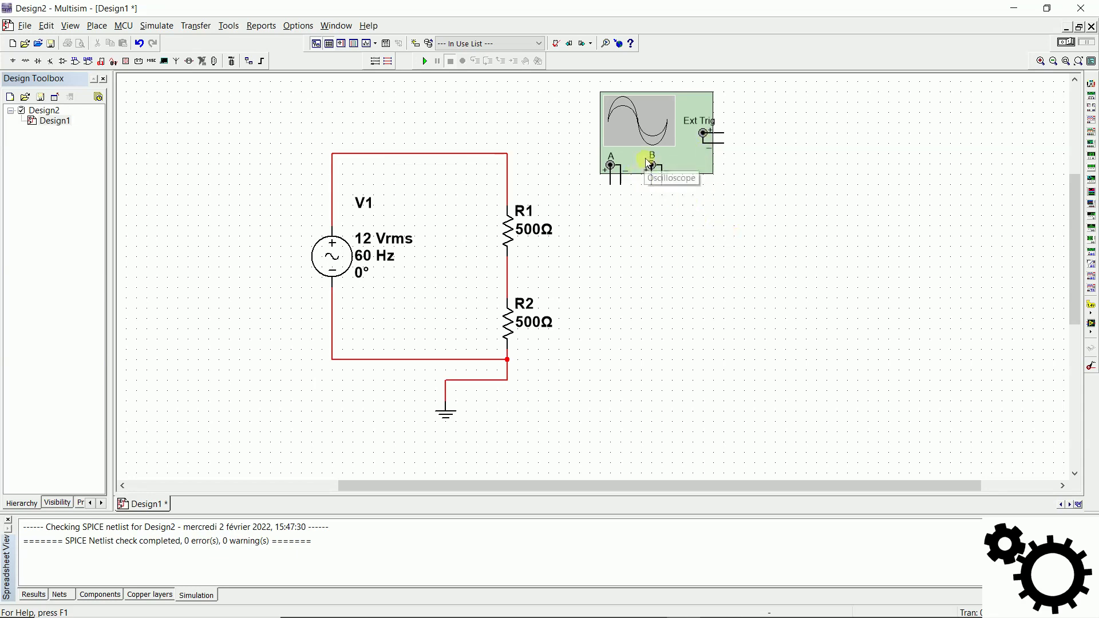
scroll(634, 174, "up", 3)
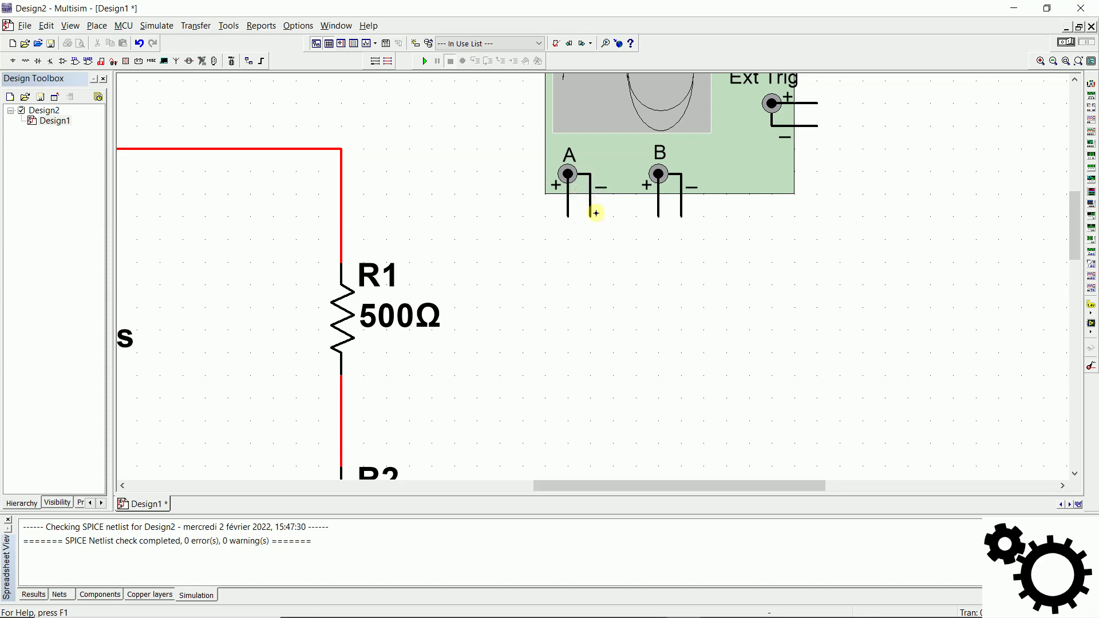
scroll(827, 282, "down", 1)
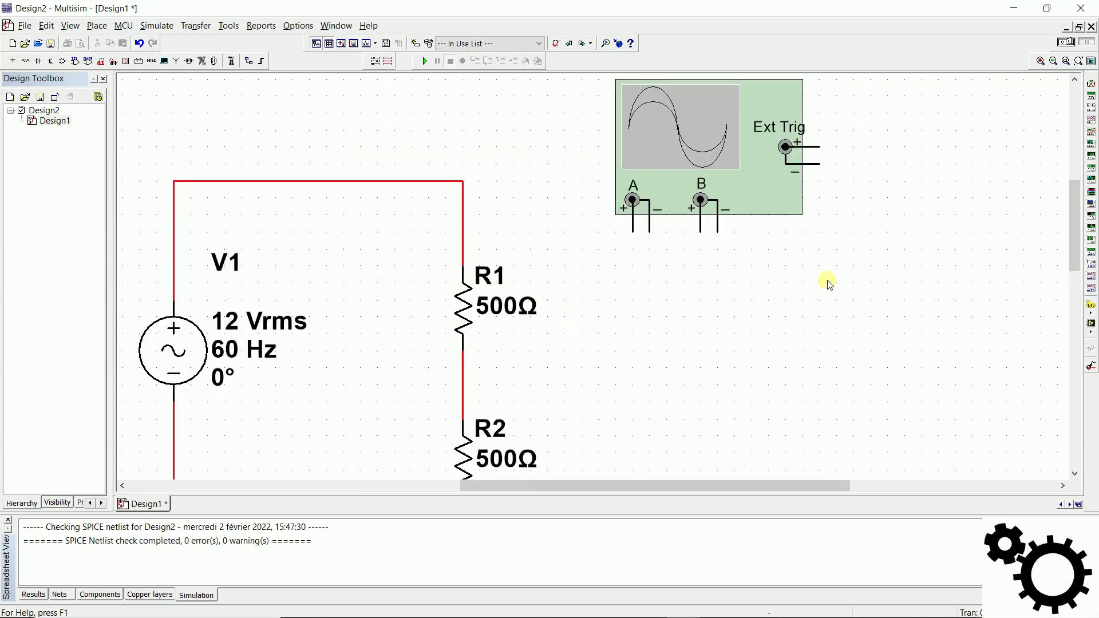
scroll(827, 281, "down", 1)
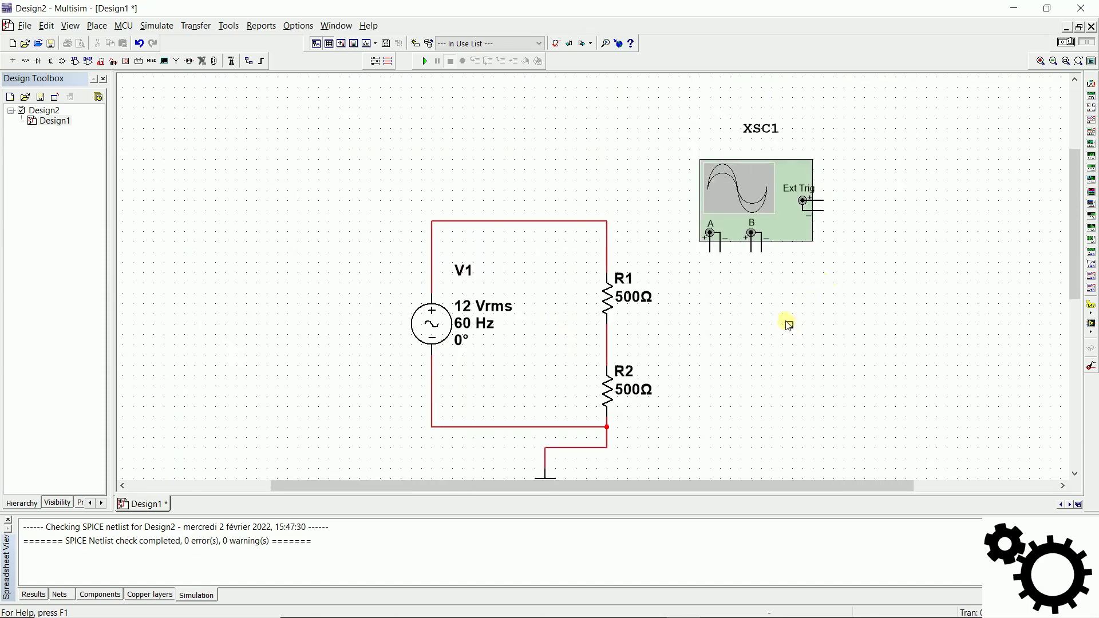
left_click_drag(785, 319, 693, 281)
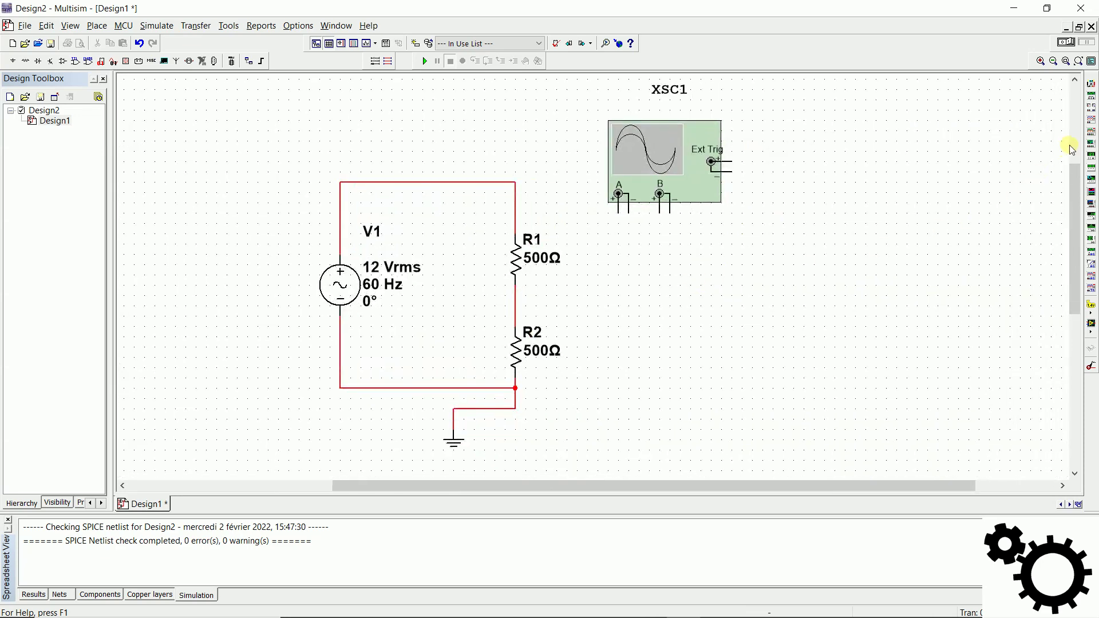
Step: Place a four-channel oscilloscope beside the two-channel one and delete it again
left_click(1090, 133)
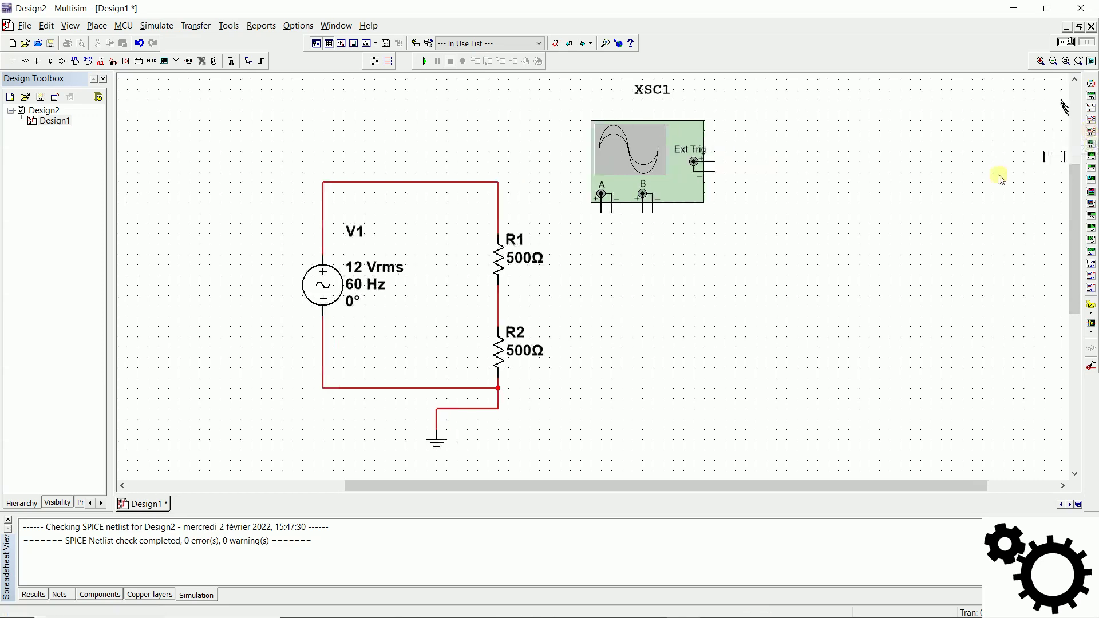
left_click(846, 231)
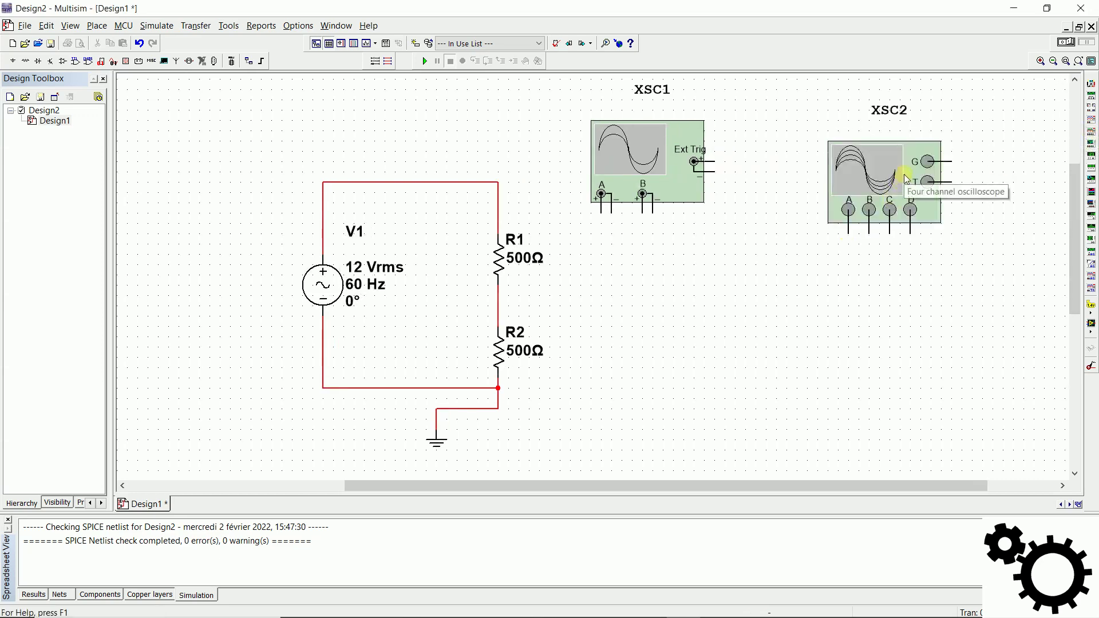
left_click(905, 177)
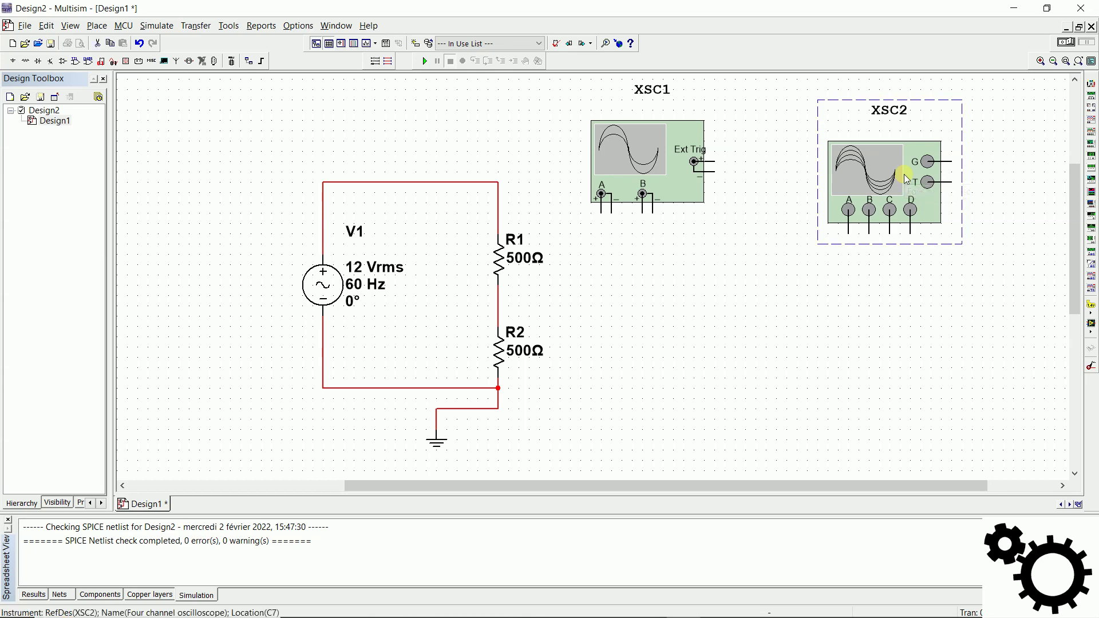
key("Delete")
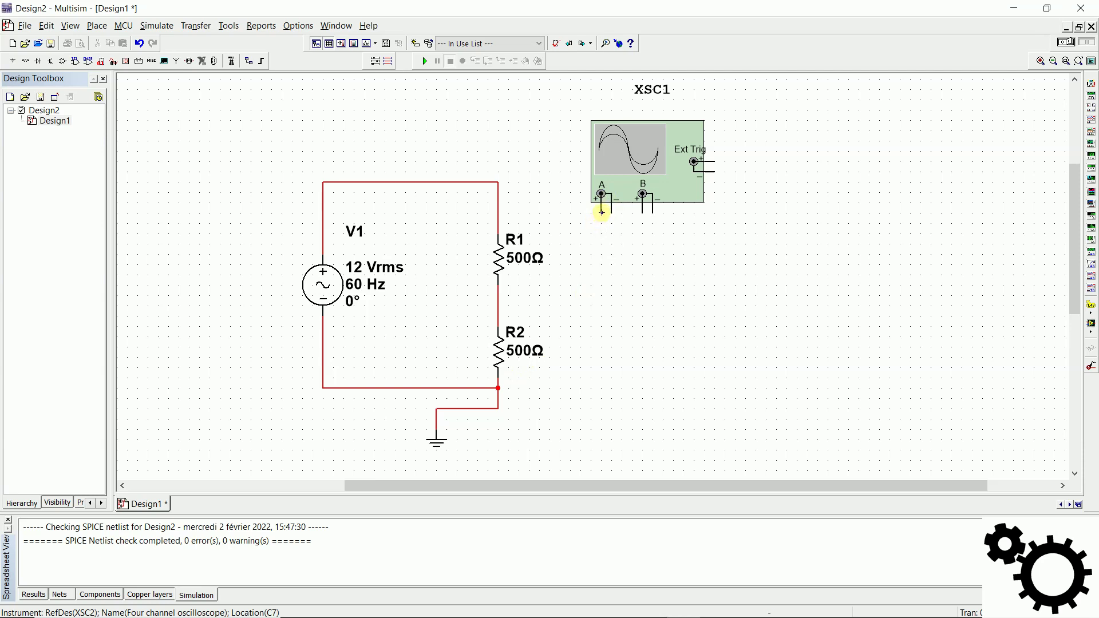
Step: Wire the oscilloscope's channel A across R2, positive to the R1–R2 node and negative to the grounded node
left_click(601, 212)
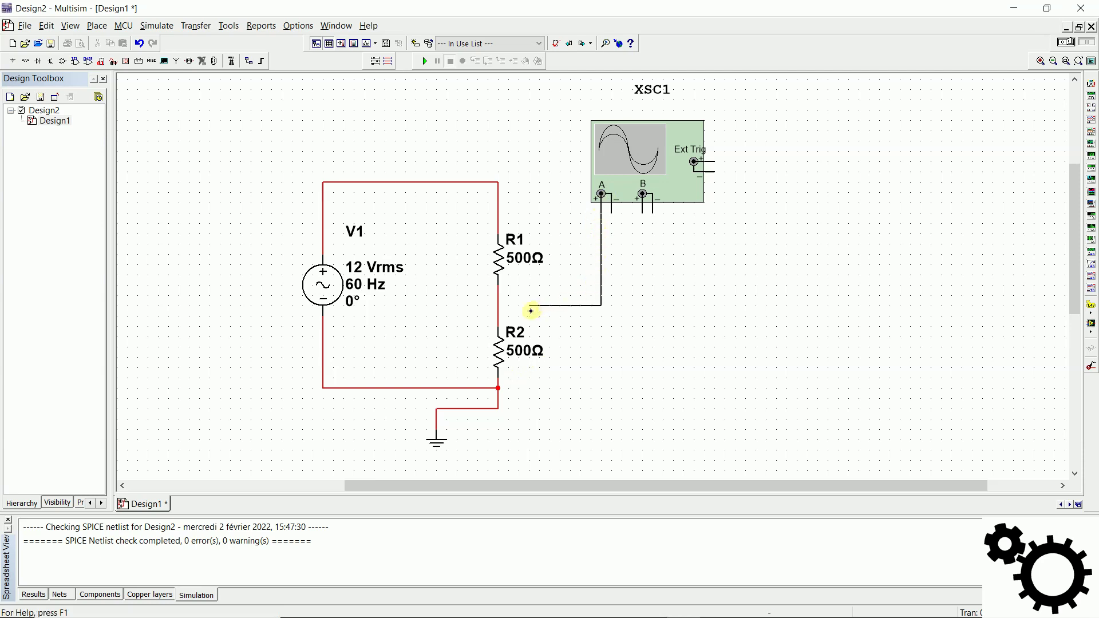
left_click(499, 313)
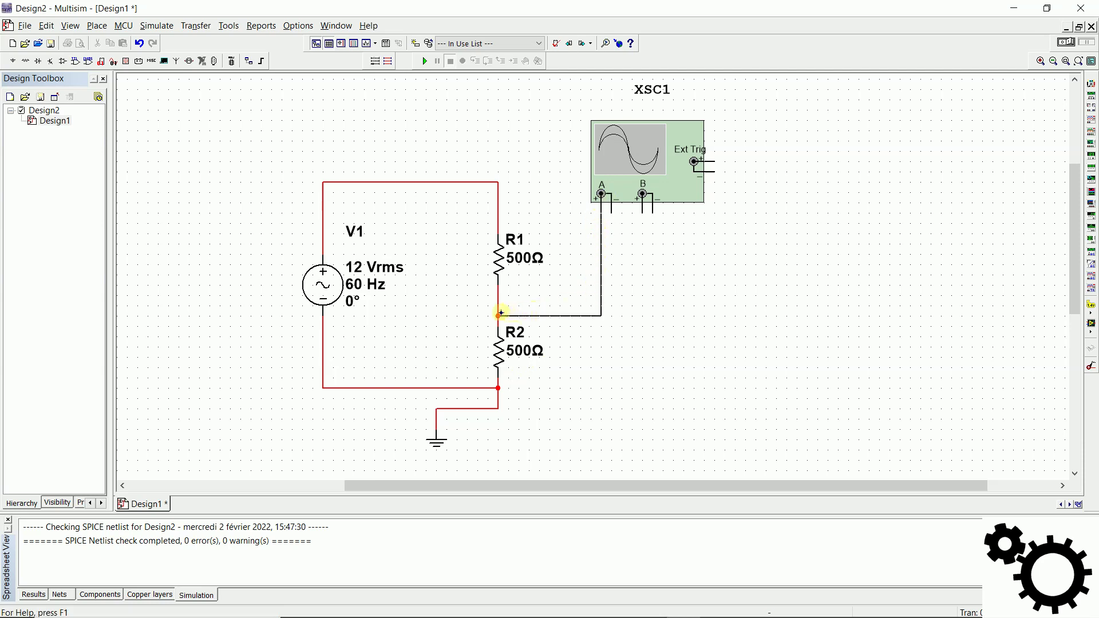
left_click(611, 212)
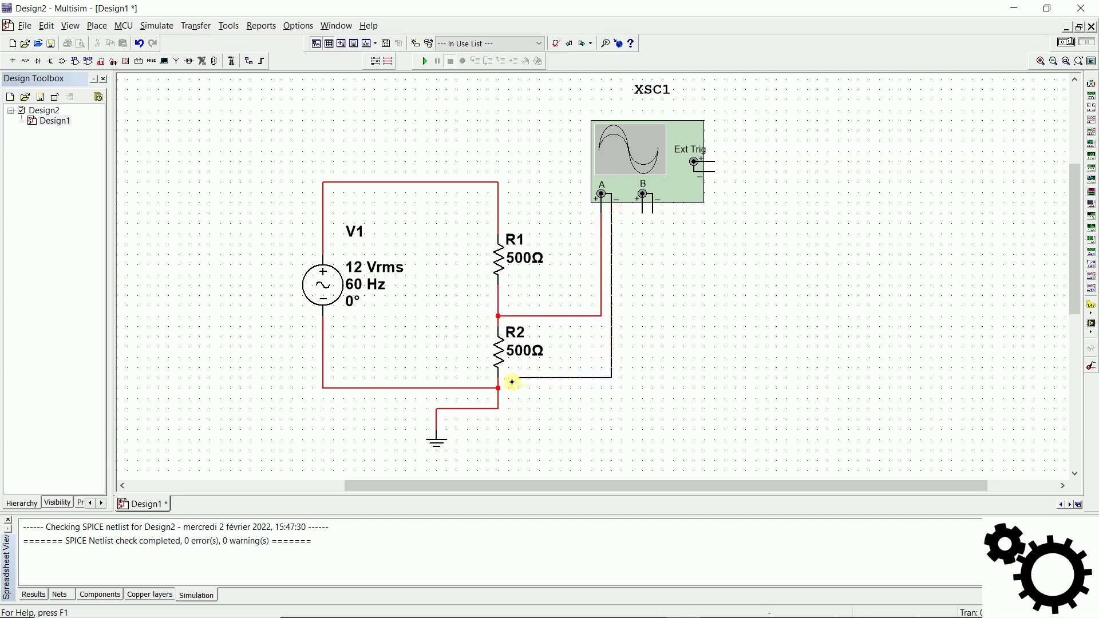
left_click(498, 388)
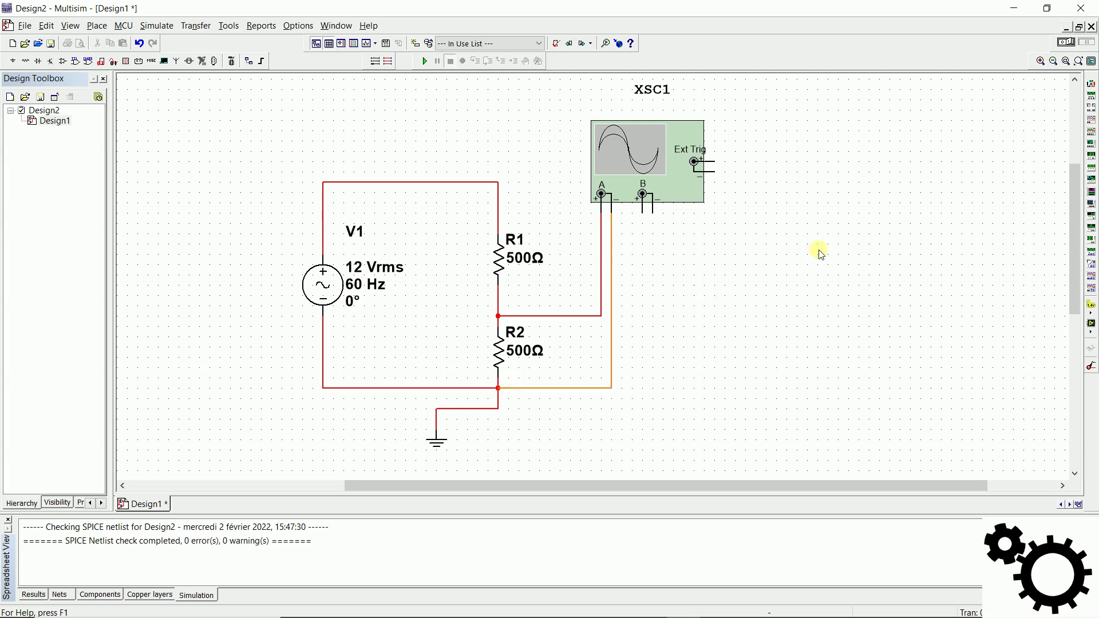
Step: Open the oscilloscope's display beside the circuit, and run and stop the simulation to capture the channel A waveform from its start
double_click(665, 157)
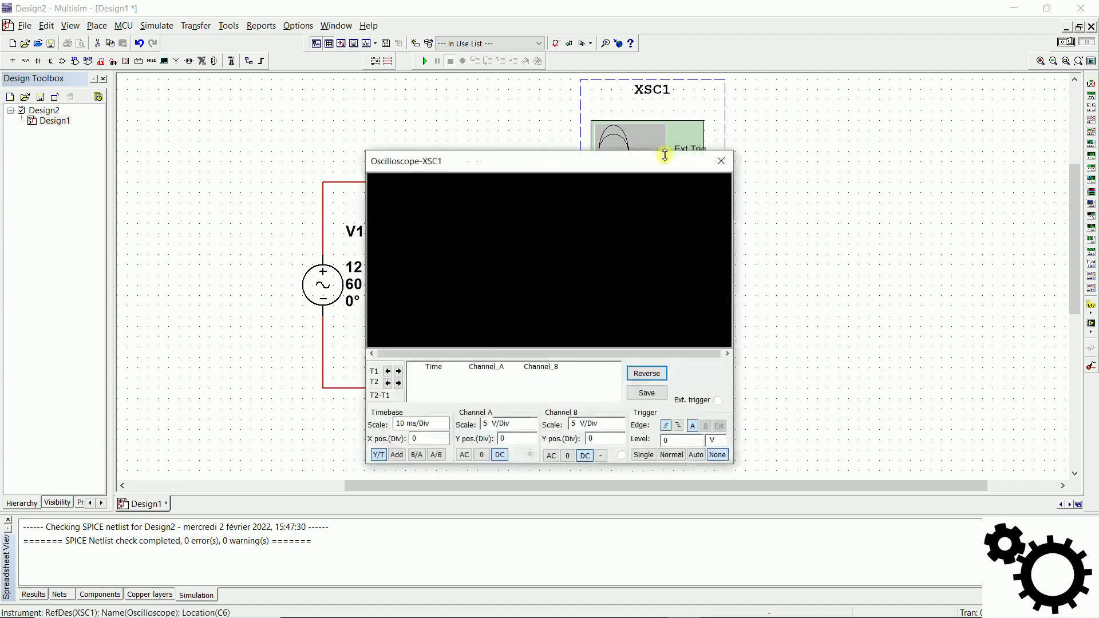
left_click_drag(658, 162, 1007, 136)
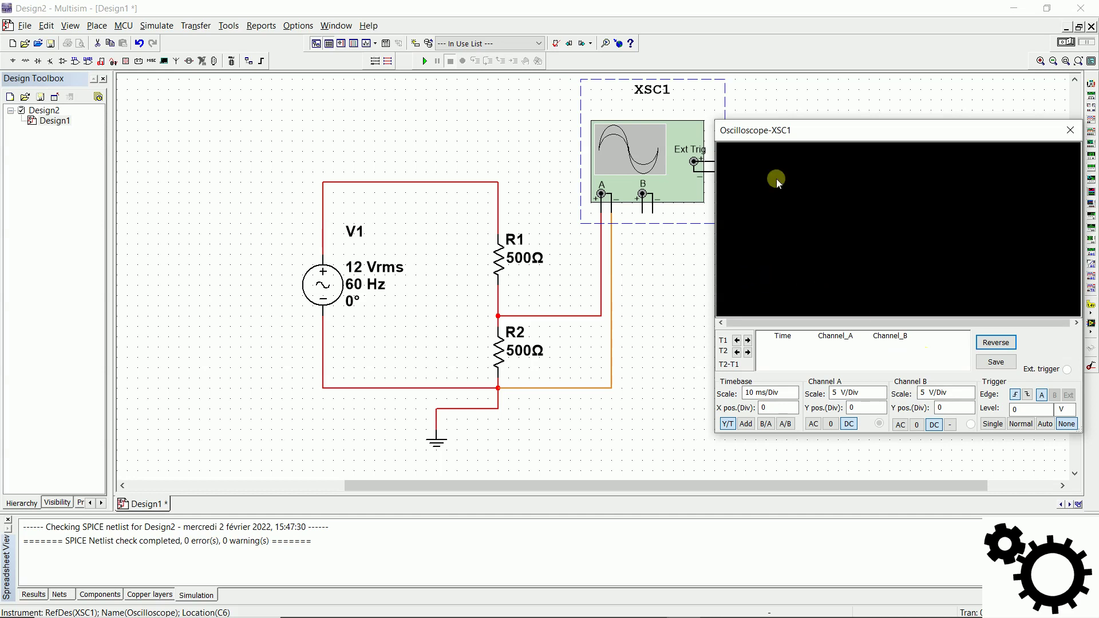
left_click(423, 61)
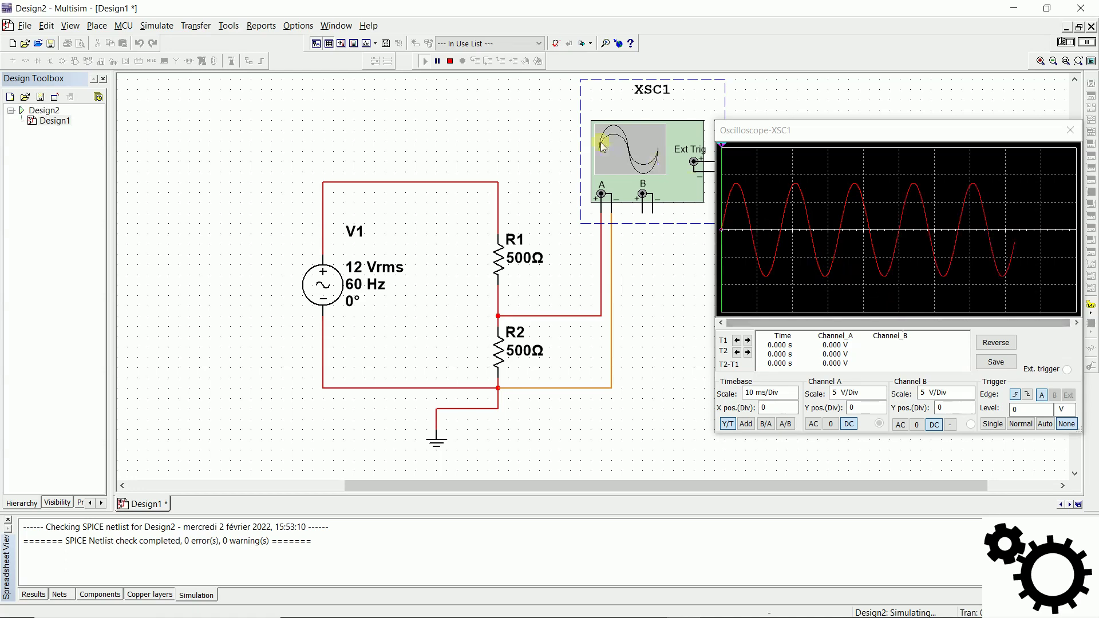
left_click(454, 65)
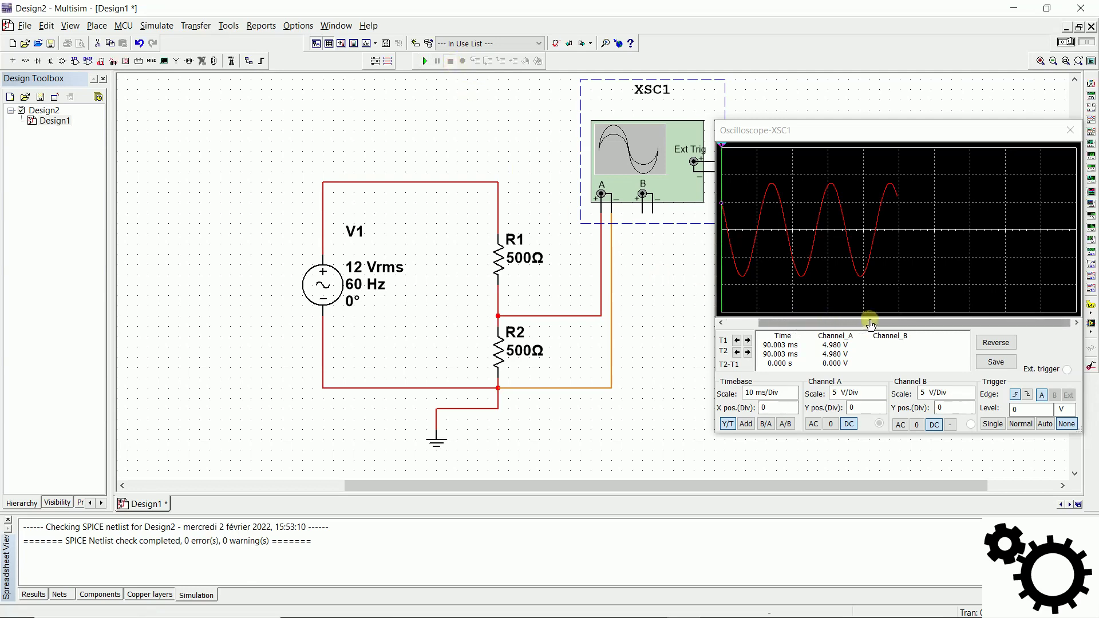
mouse_move(864, 324)
left_mouse_down()
mouse_move(824, 324)
mouse_move(870, 325)
mouse_move(840, 324)
left_mouse_up()
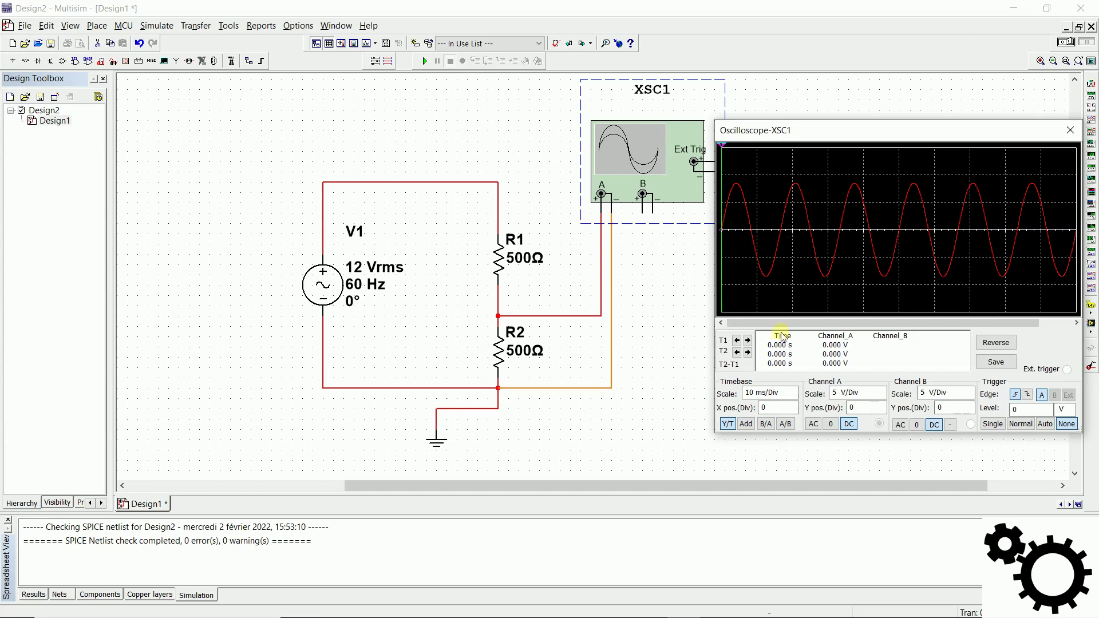
Step: Try oscilloscope timebase scales of 20 and 50 ms/Div, and set the timebase to 5 ms/Div
left_click(794, 396)
left_click(793, 391)
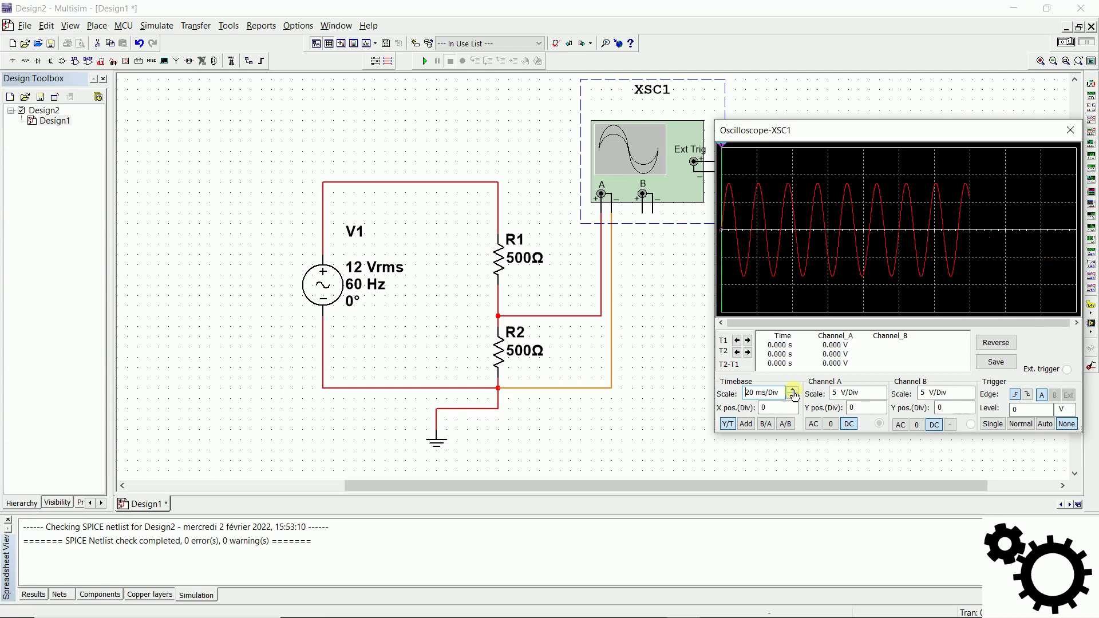
left_click(793, 391)
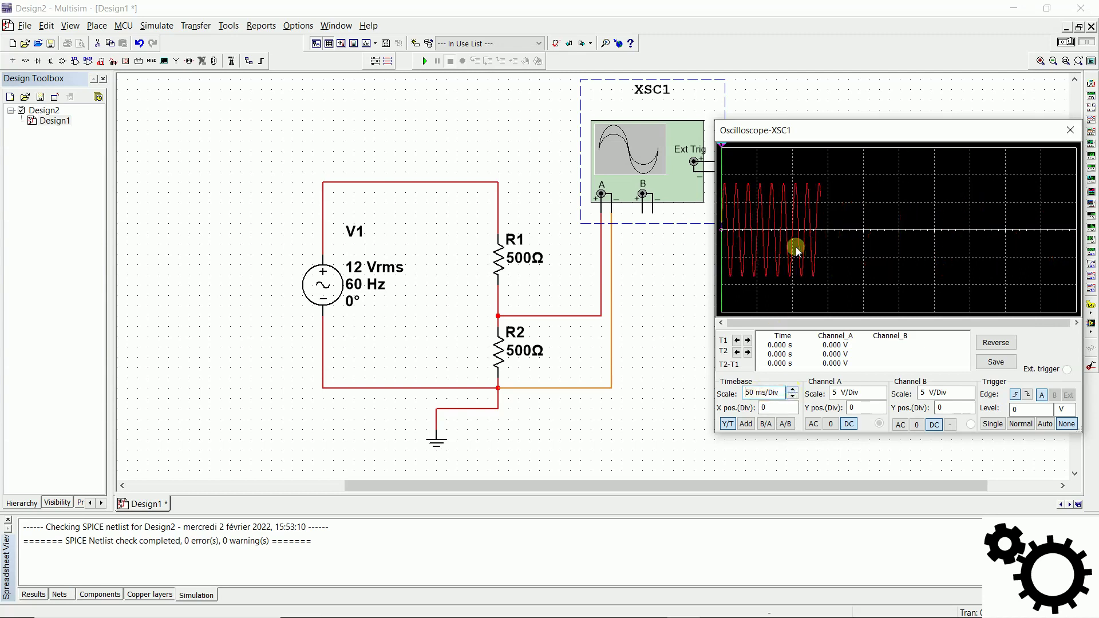
left_click(792, 397)
left_click(792, 397)
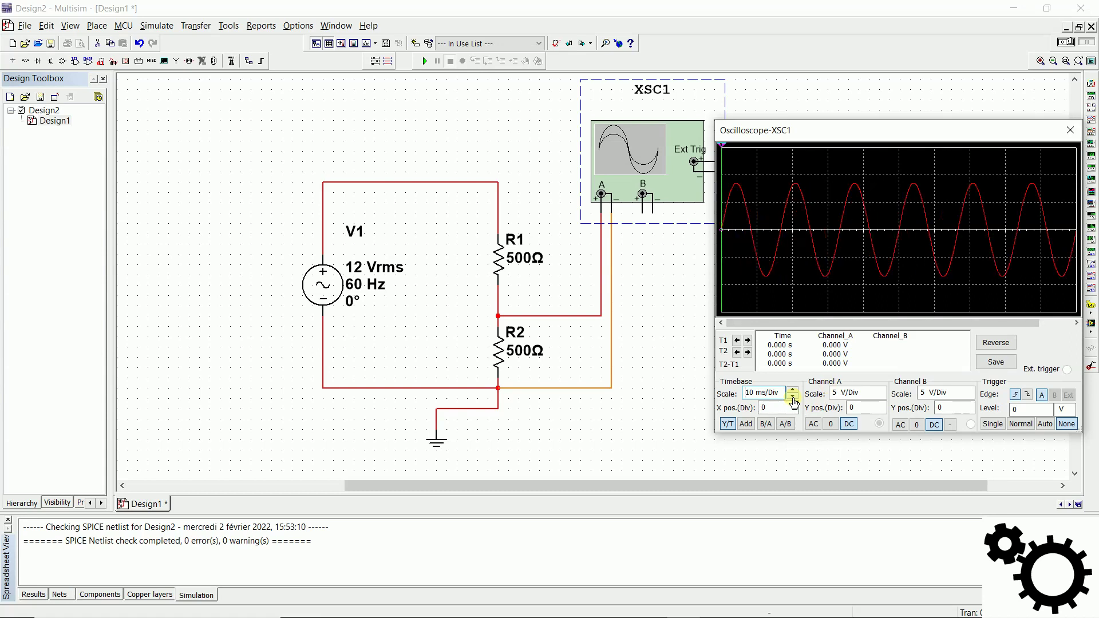
left_click(793, 397)
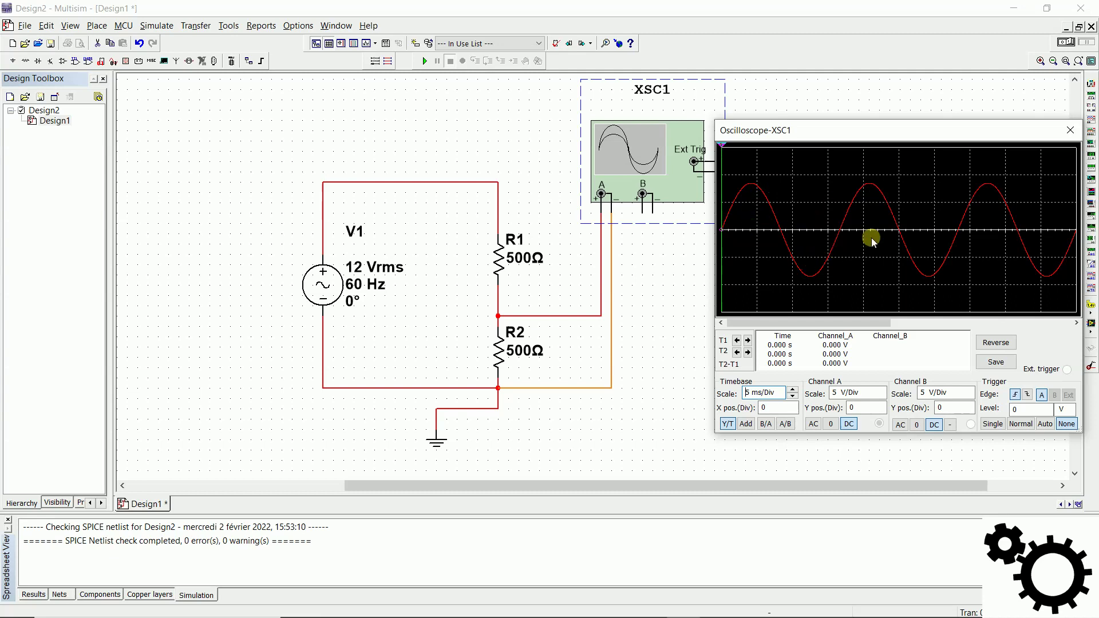
Step: Try channel A scales of 10 and 2 V/Div, and leave the channel at 5 V/Div with AC coupling
left_click(876, 393)
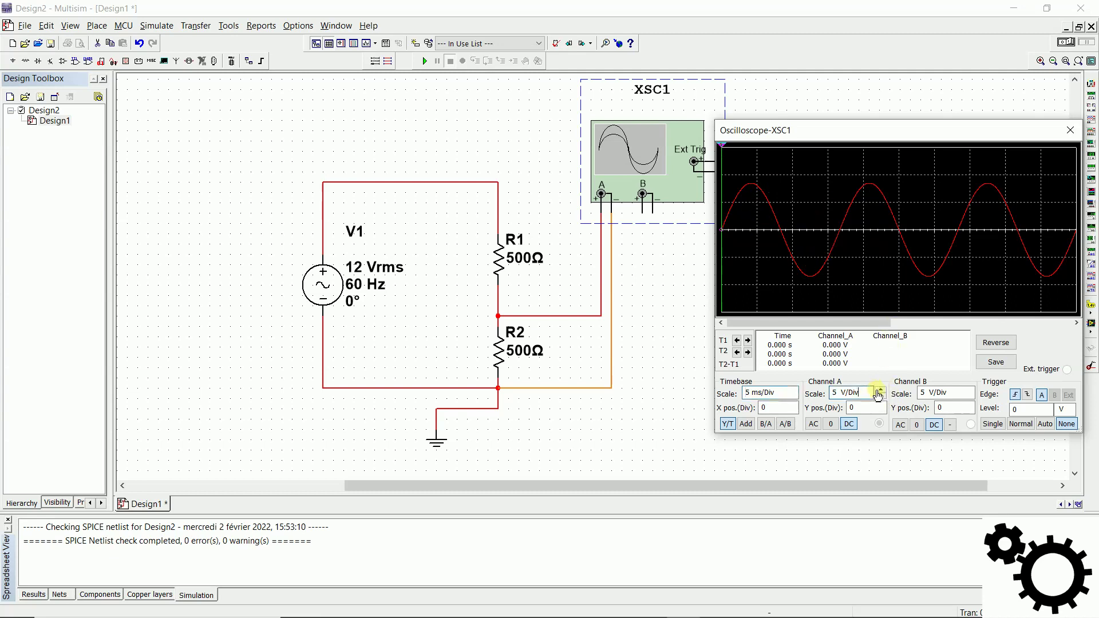
left_click(880, 390)
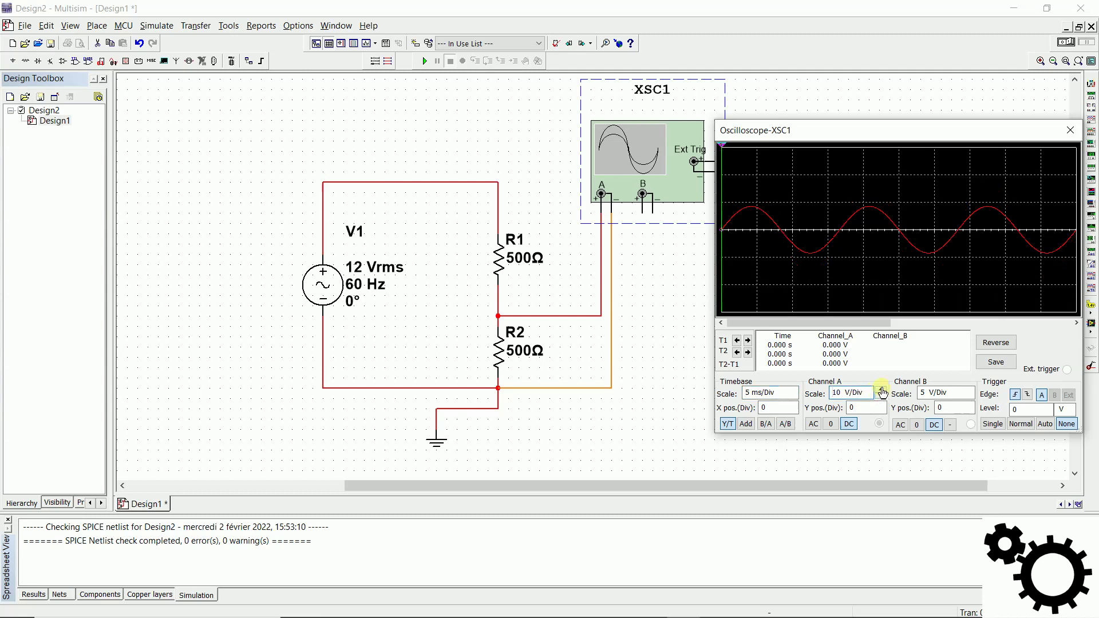
left_click(881, 396)
left_click(881, 397)
left_click(881, 396)
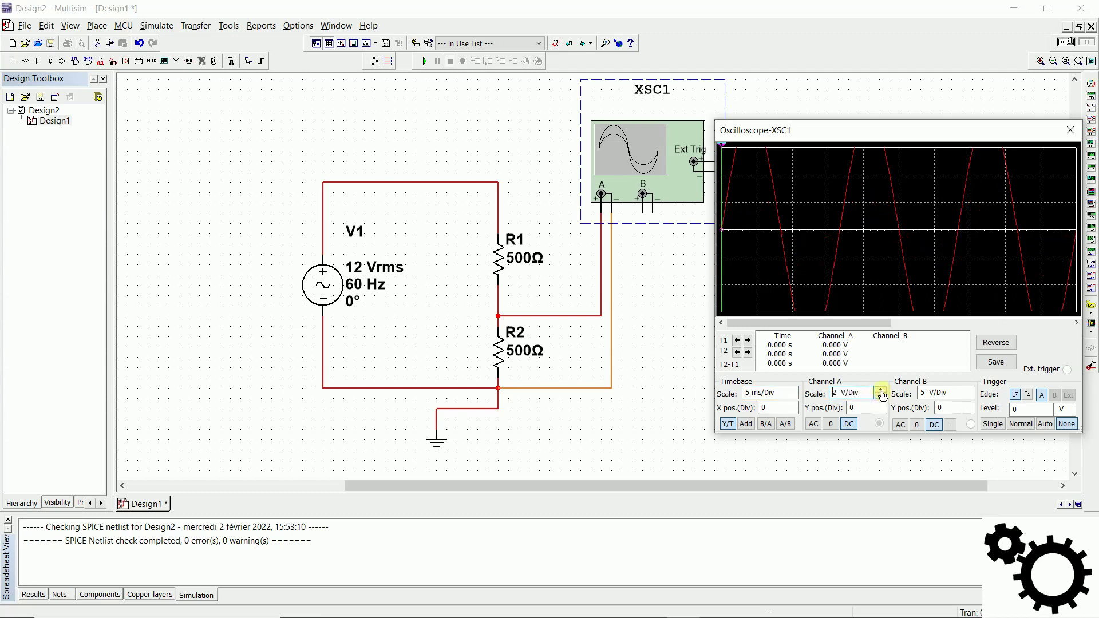
left_click(882, 392)
left_click(882, 391)
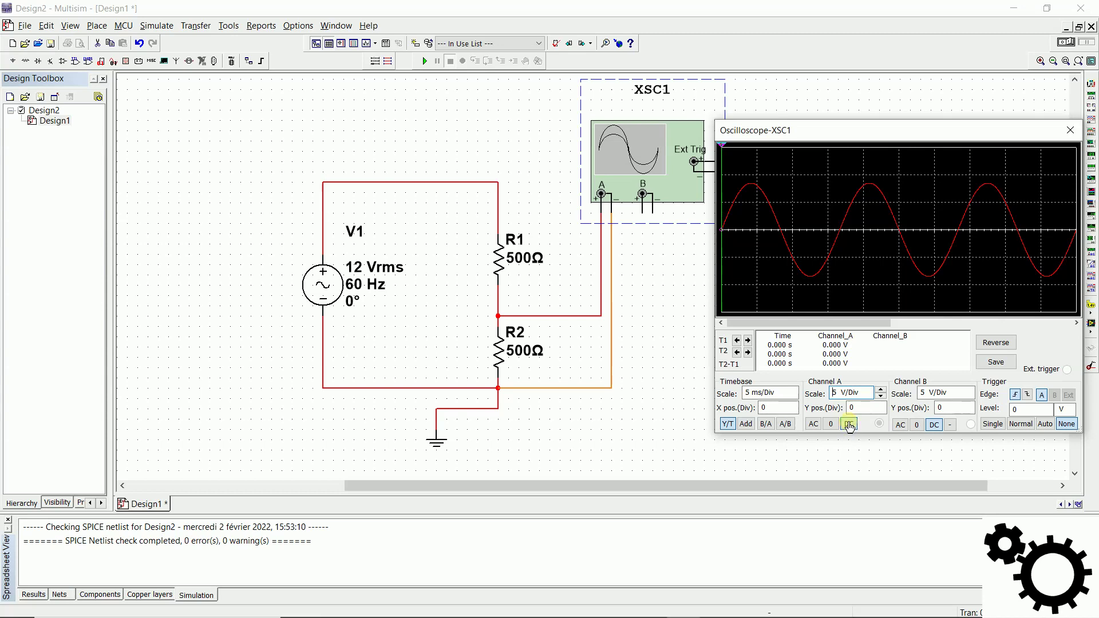
left_click(814, 424)
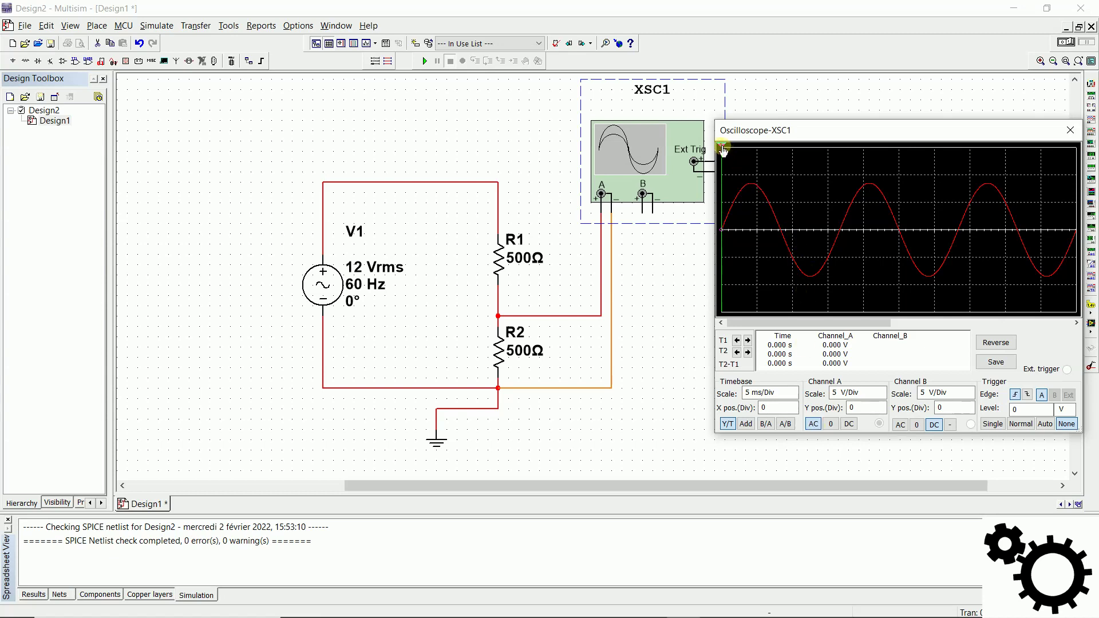
Step: Position cursor T1 at about 15 ms and cursor T2 at about 30 ms on the channel A waveform
left_click_drag(723, 150, 890, 155)
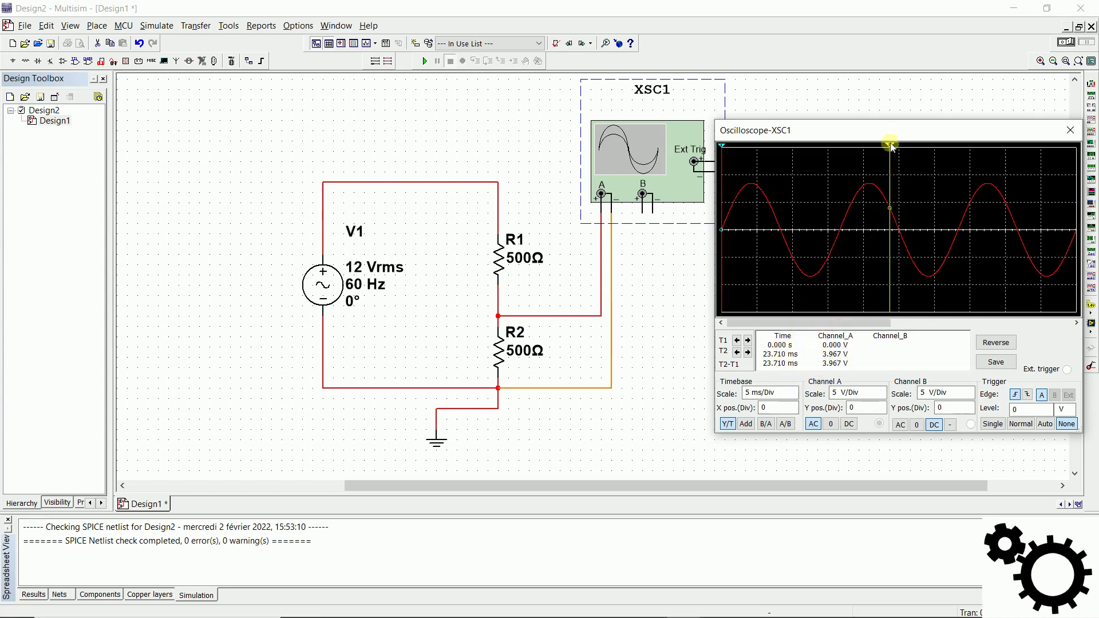
mouse_move(890, 147)
left_mouse_down()
mouse_move(837, 149)
mouse_move(876, 146)
left_mouse_up()
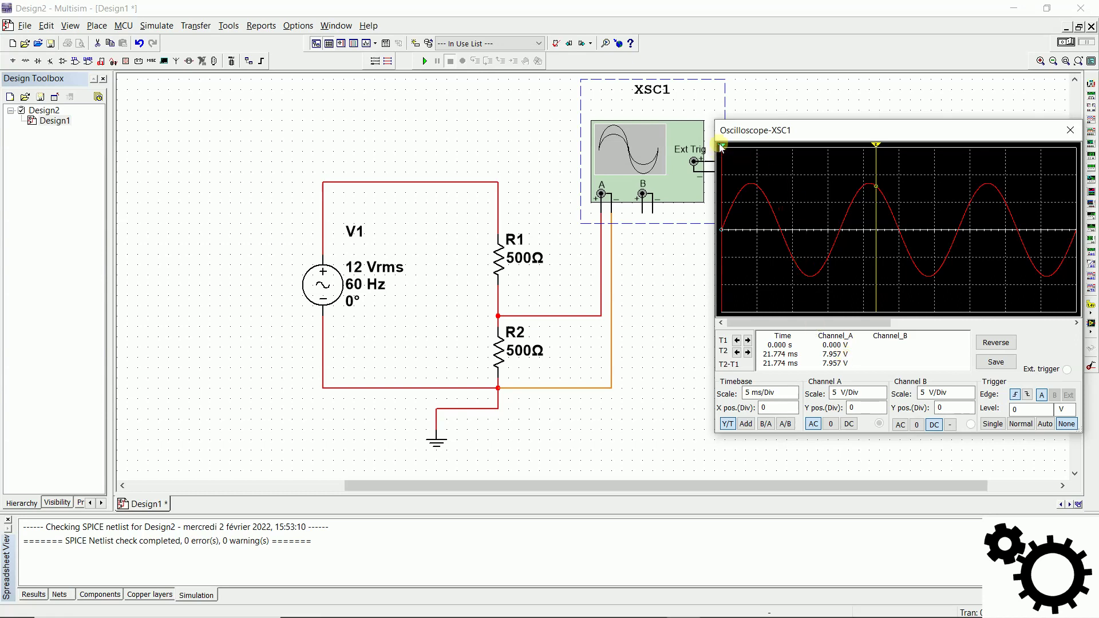
left_click_drag(721, 147, 829, 165)
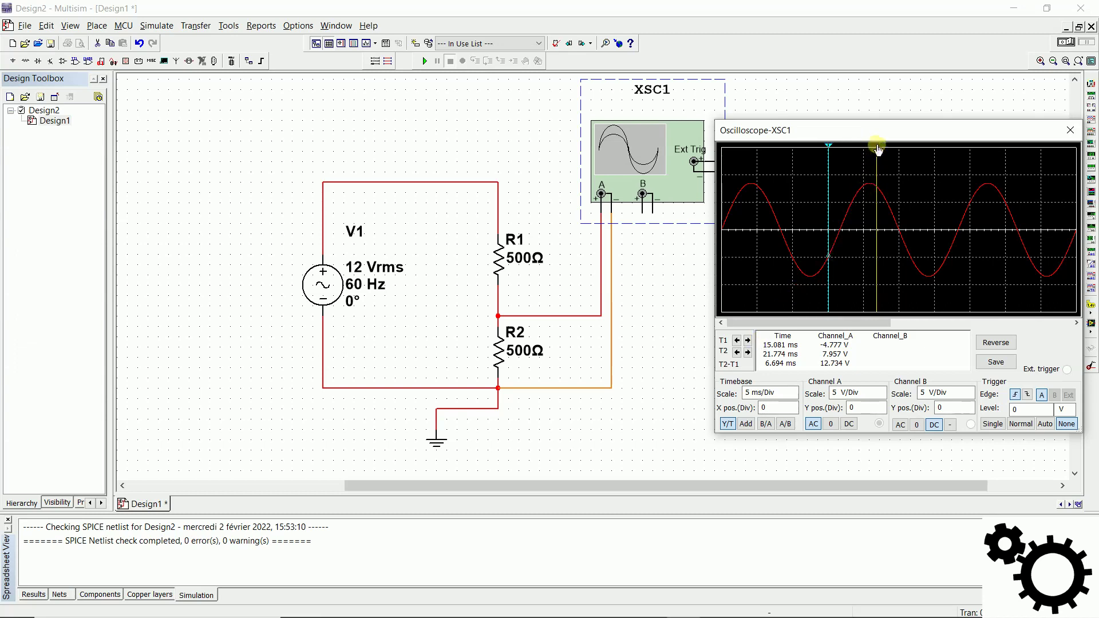
left_click_drag(878, 149, 935, 183)
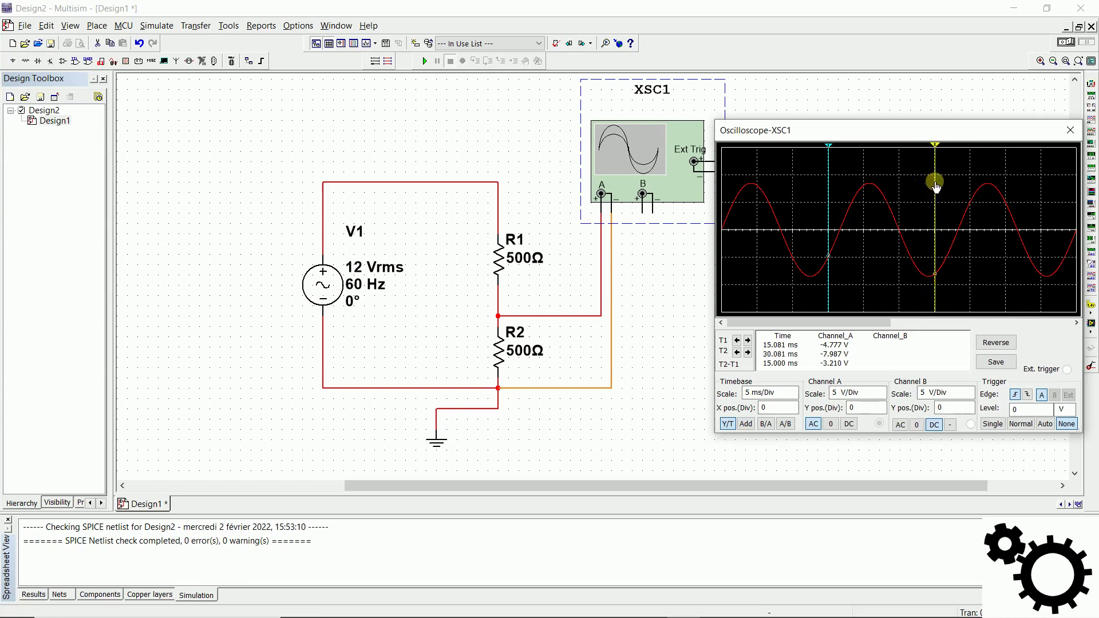
Step: Fine-tune cursor T2 backward in small increments to 29.355 ms, near the waveform's negative peak
left_click(737, 353)
left_click(738, 353)
left_click(738, 354)
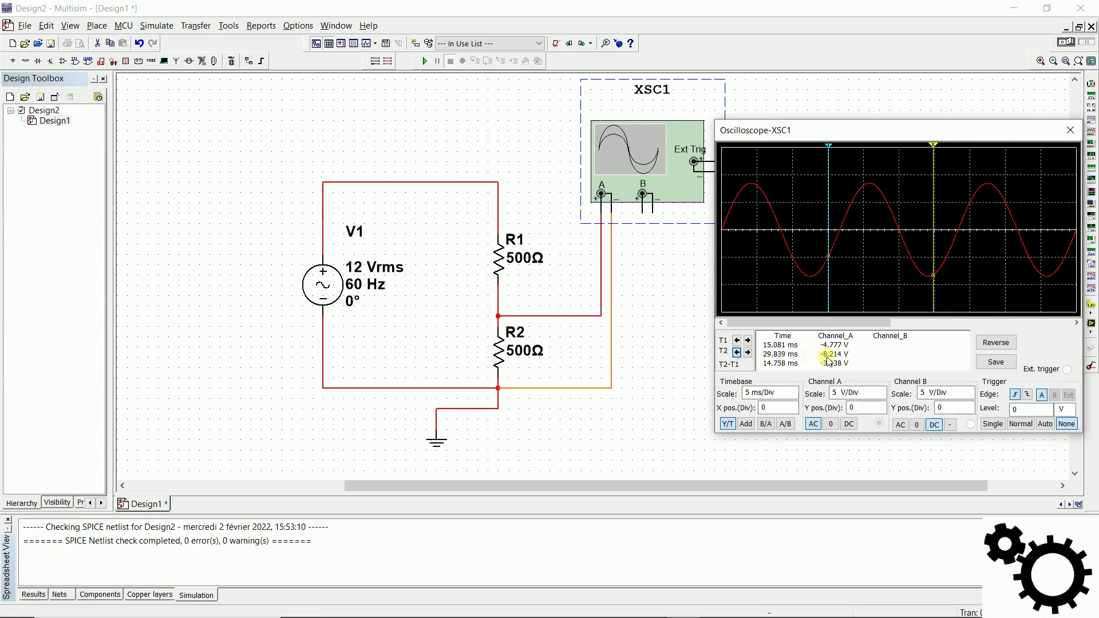
left_click(737, 353)
left_click(738, 353)
left_click(738, 353)
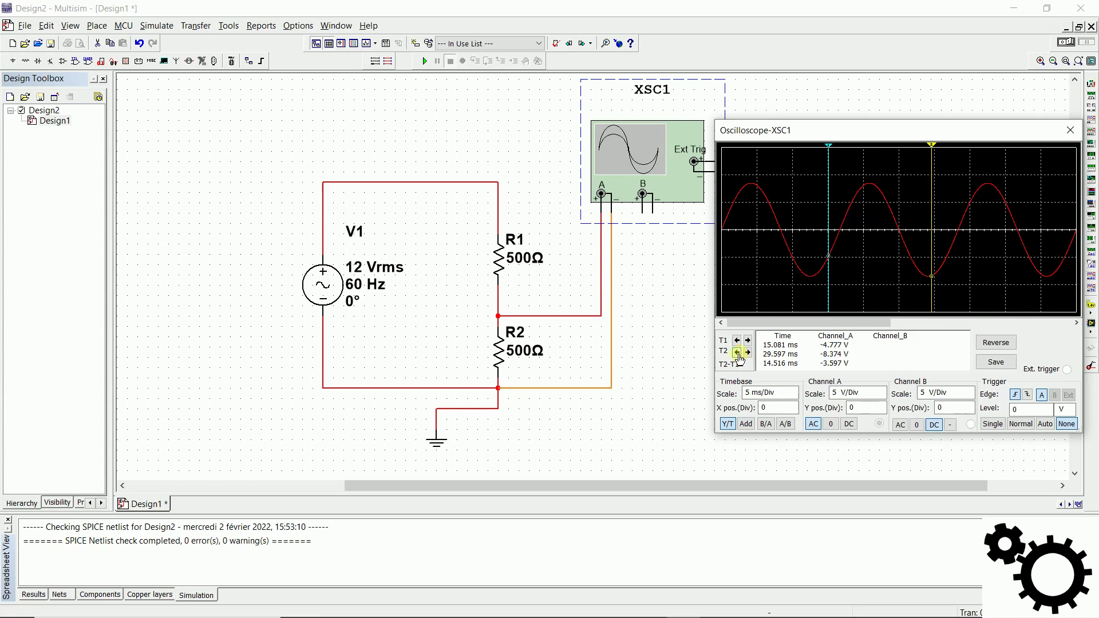
left_click(738, 353)
left_click(738, 353)
left_click(737, 354)
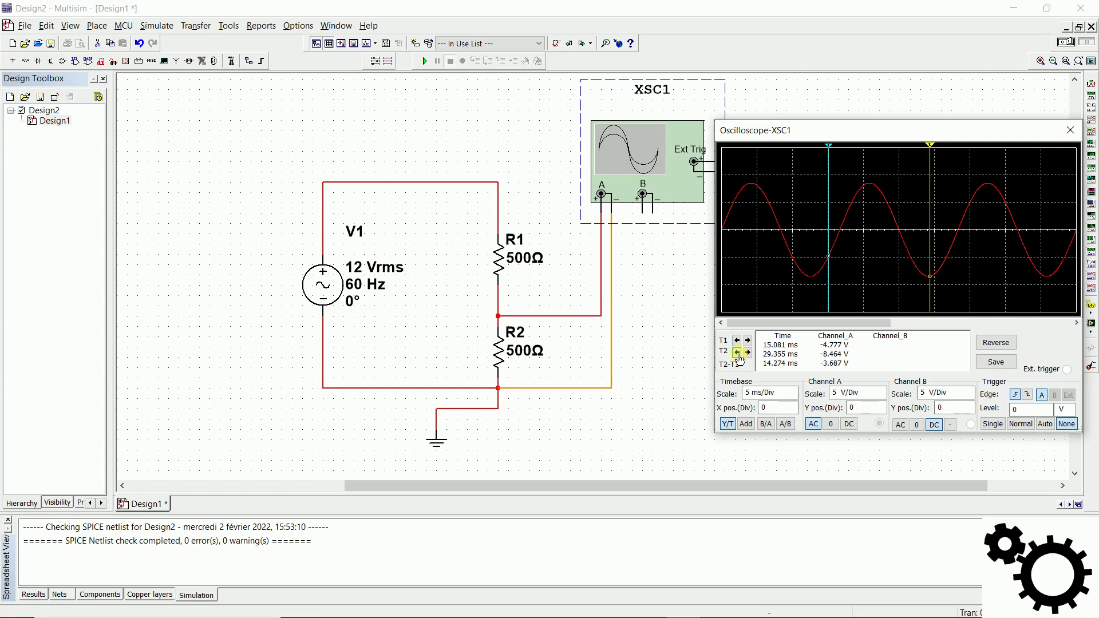
Step: Nudge cursor T2 back to 29.194 ms, and try the reversed oscilloscope background before restoring the black one
left_click(738, 353)
left_click(737, 353)
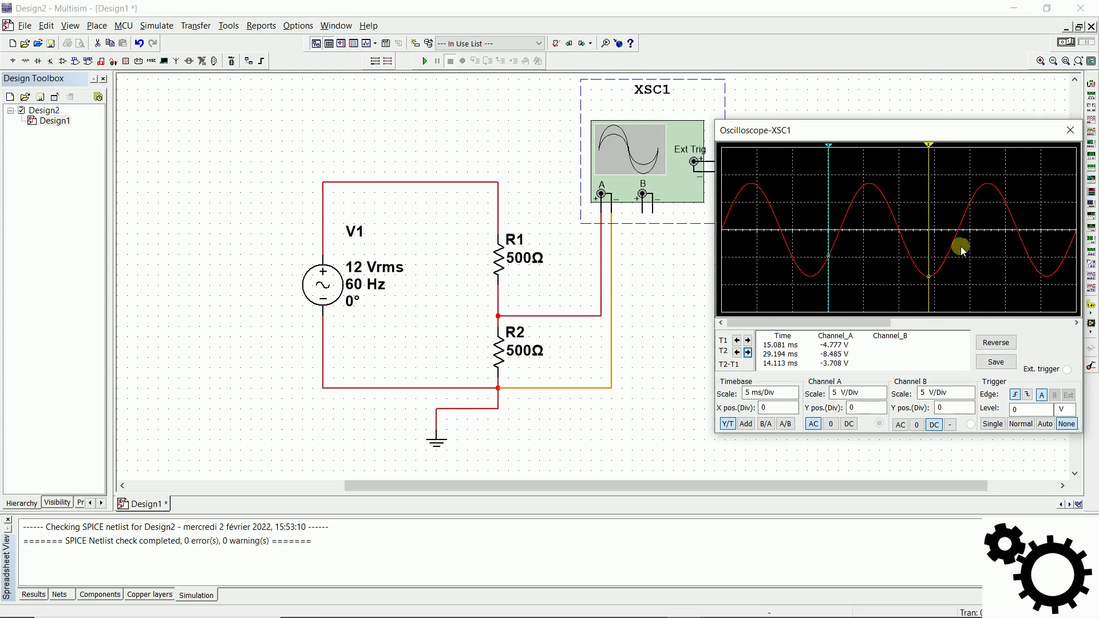
left_click(994, 343)
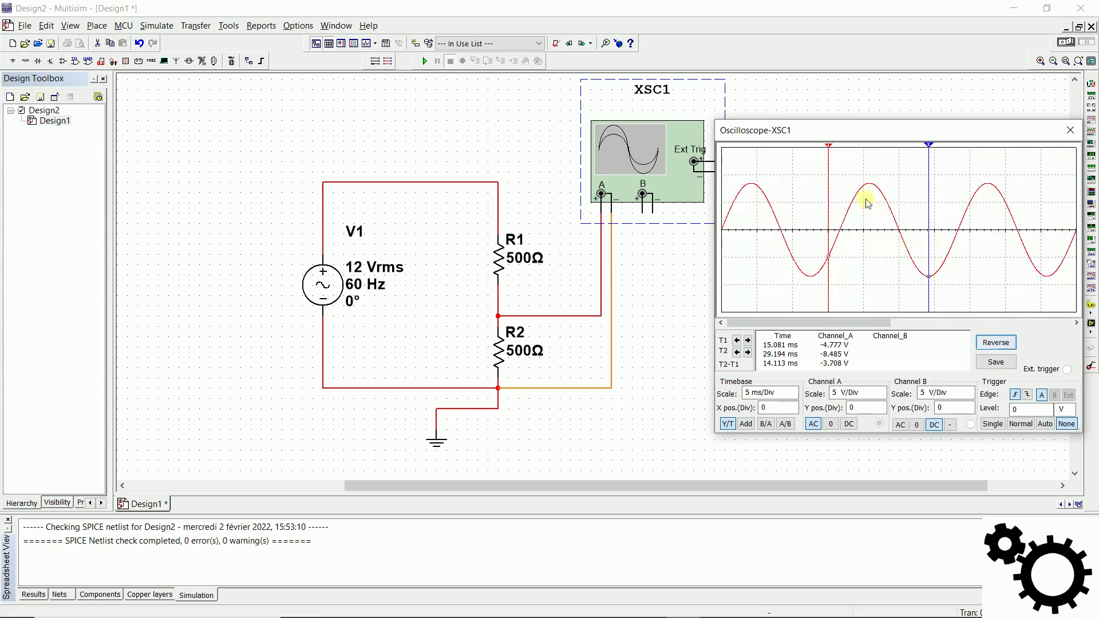
left_click(992, 346)
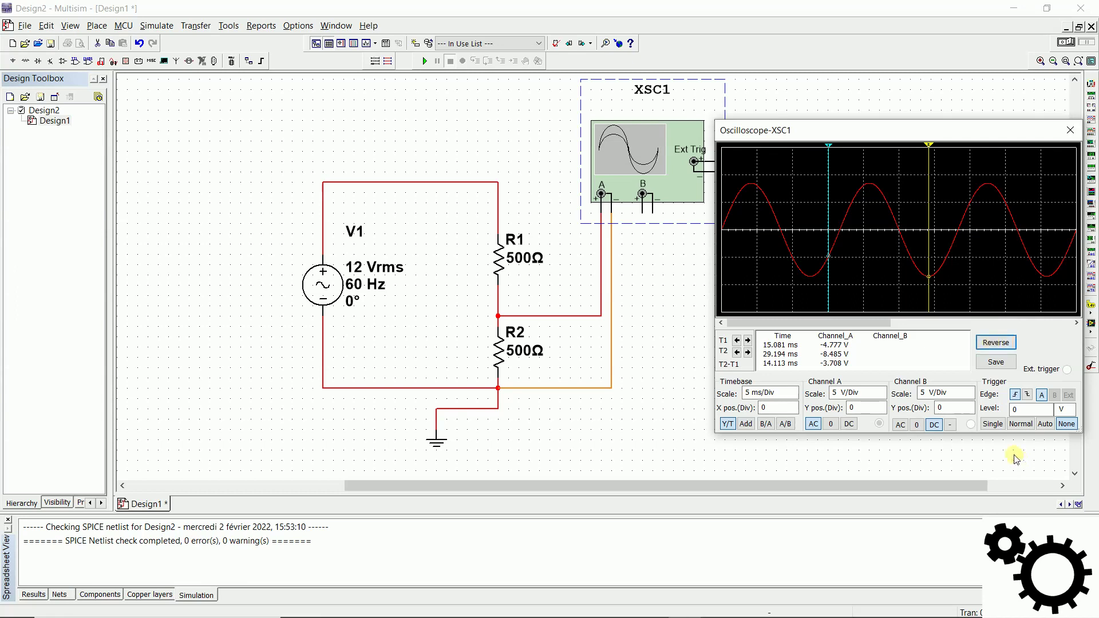
Step: Wire oscilloscope channel B across source V1, and run and stop the simulation to capture both signals
left_click(642, 217)
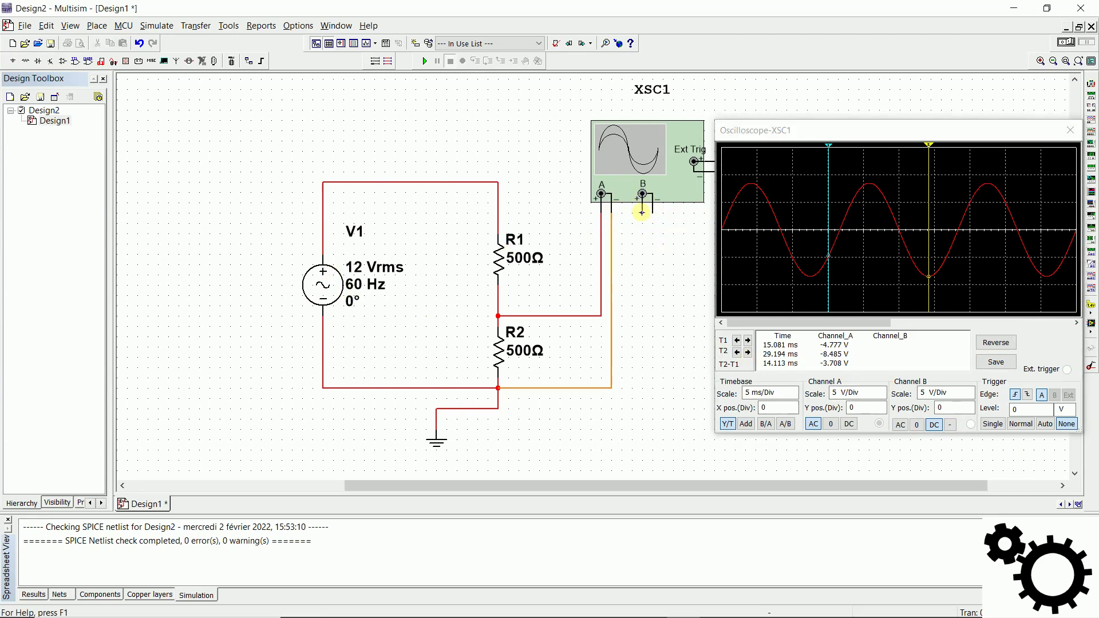
left_click(642, 212)
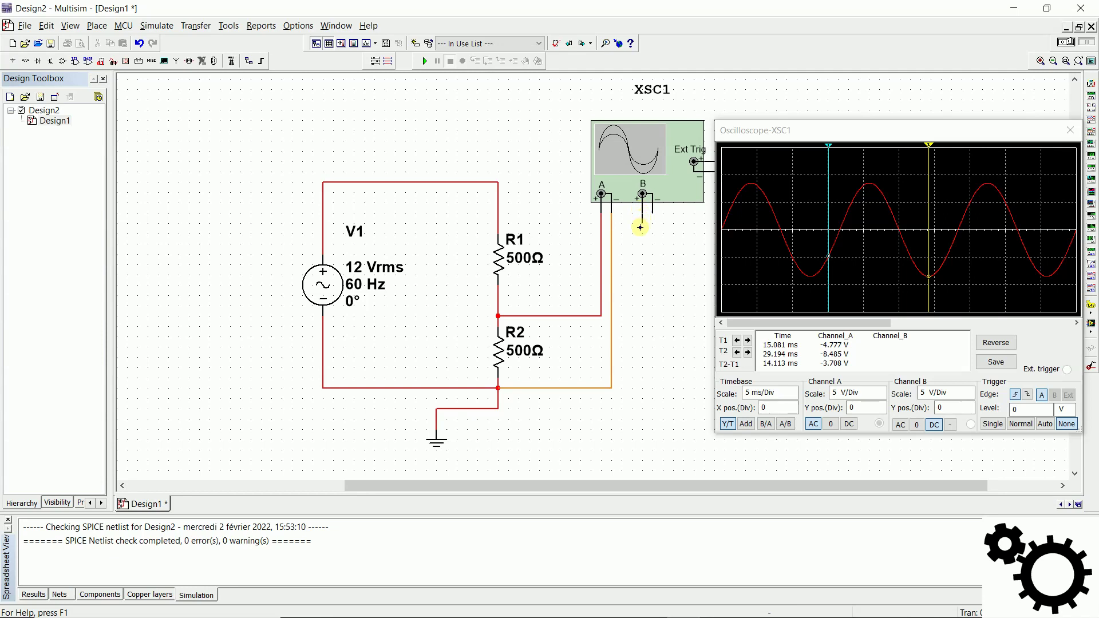
left_click(323, 222)
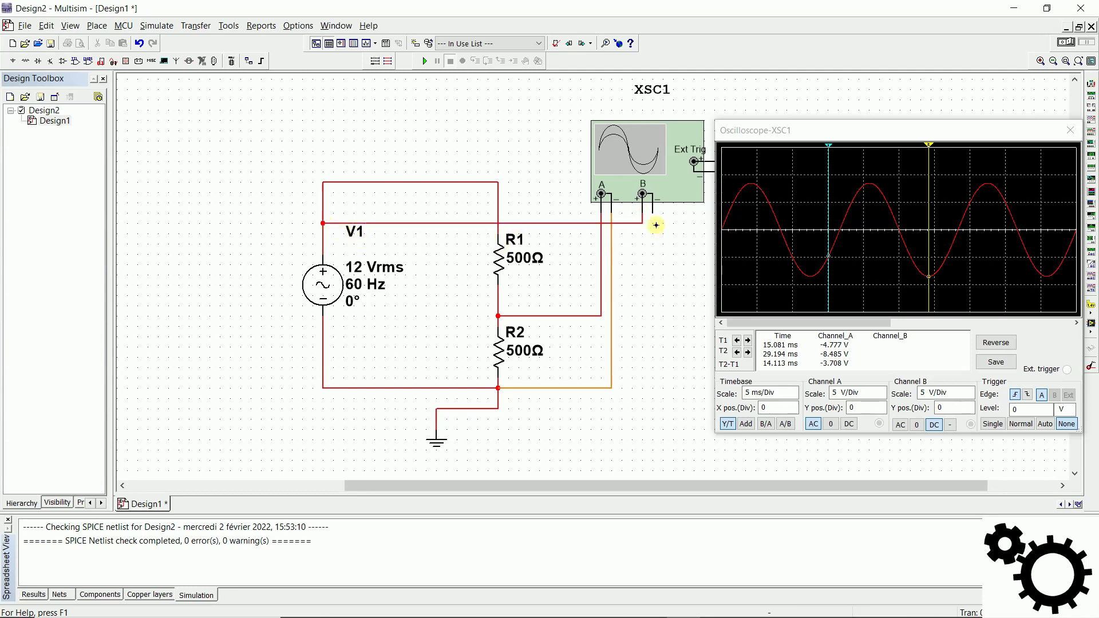
left_click(322, 347)
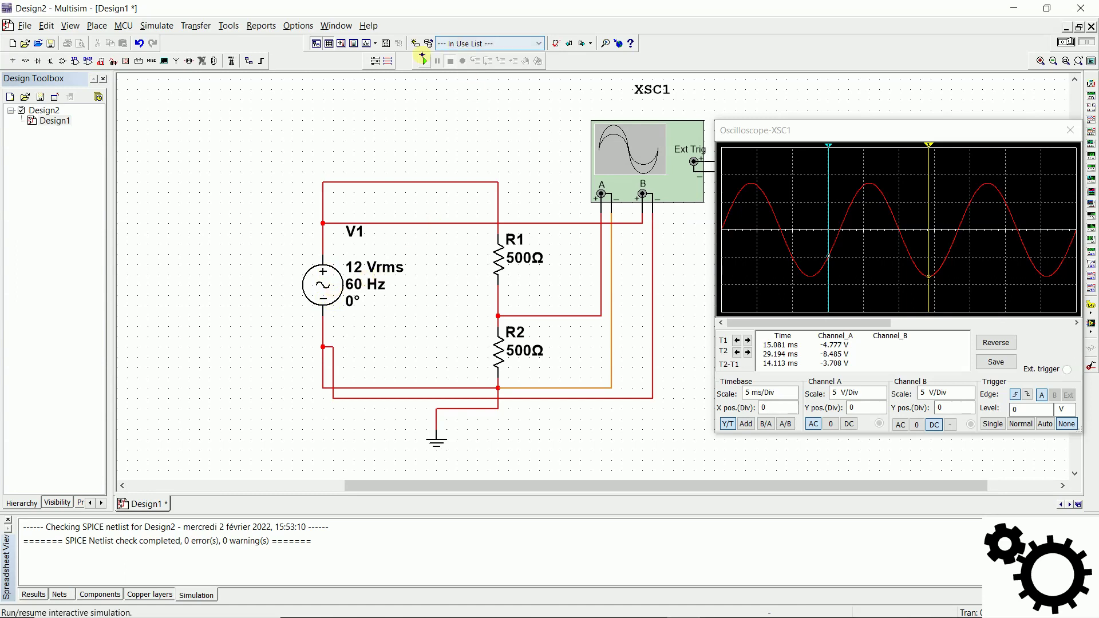
left_click(423, 59)
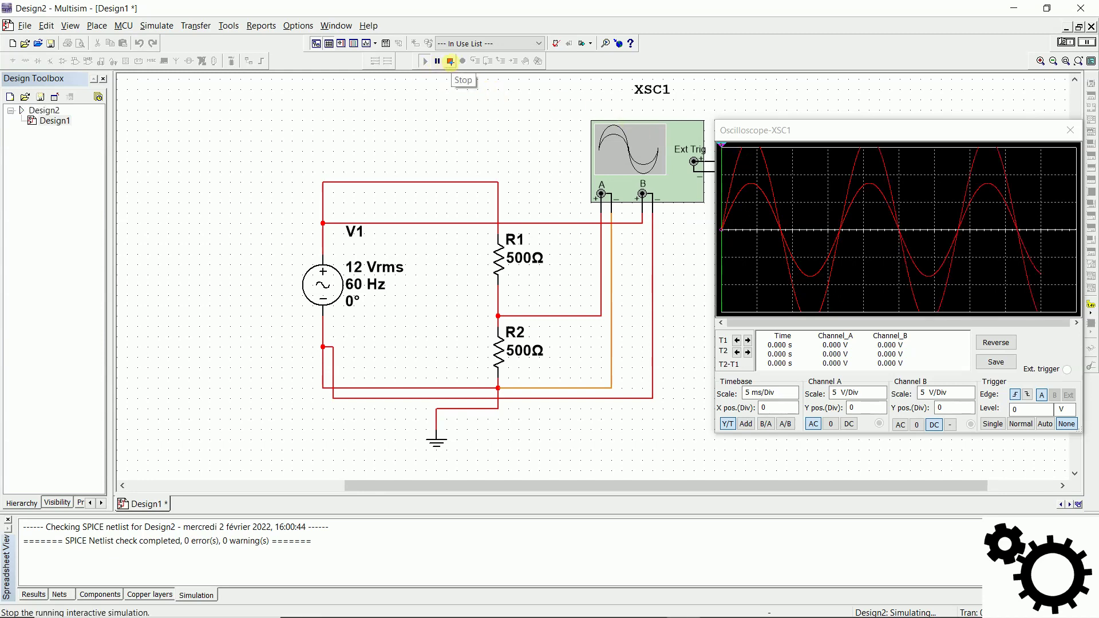
left_click(450, 62)
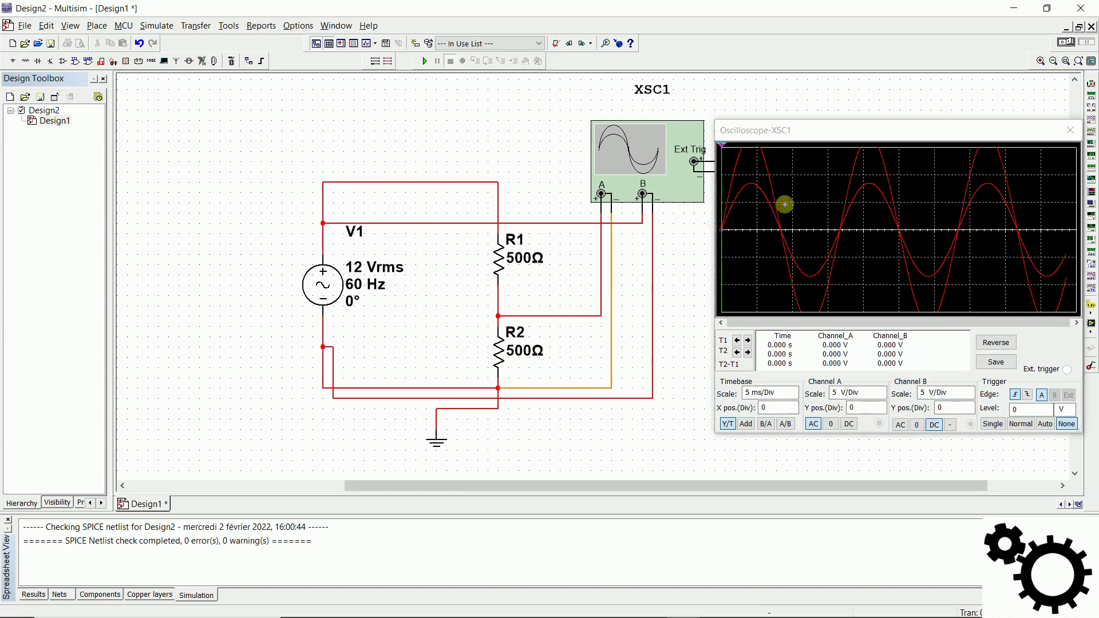
Step: Change the segment color of the wire from V1 to channel B's positive terminal to blue
left_click(631, 224)
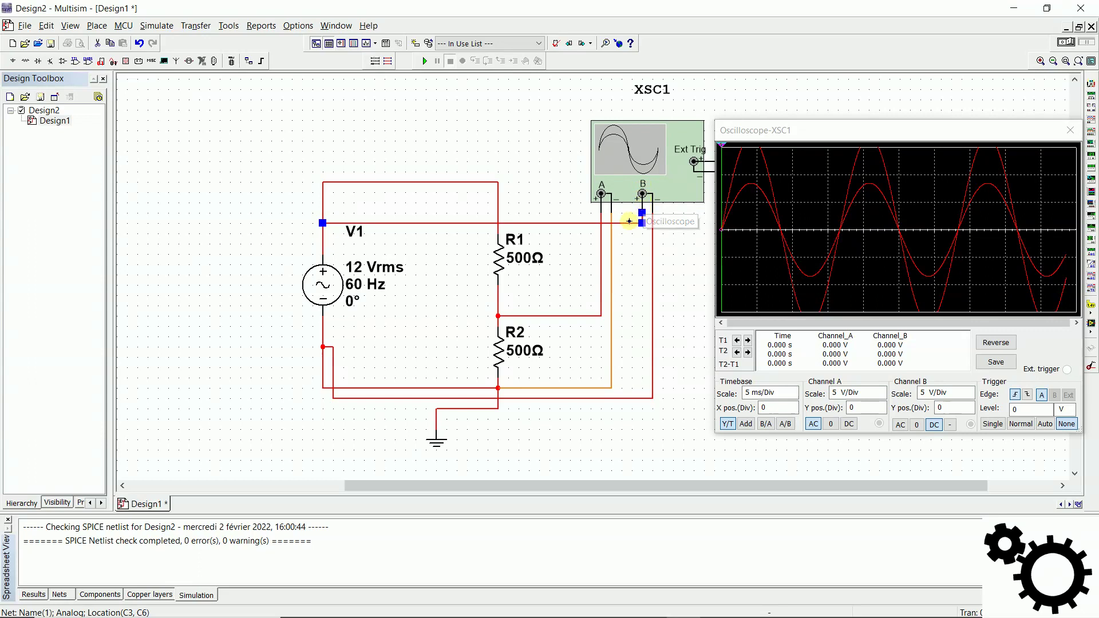
right_click(626, 222)
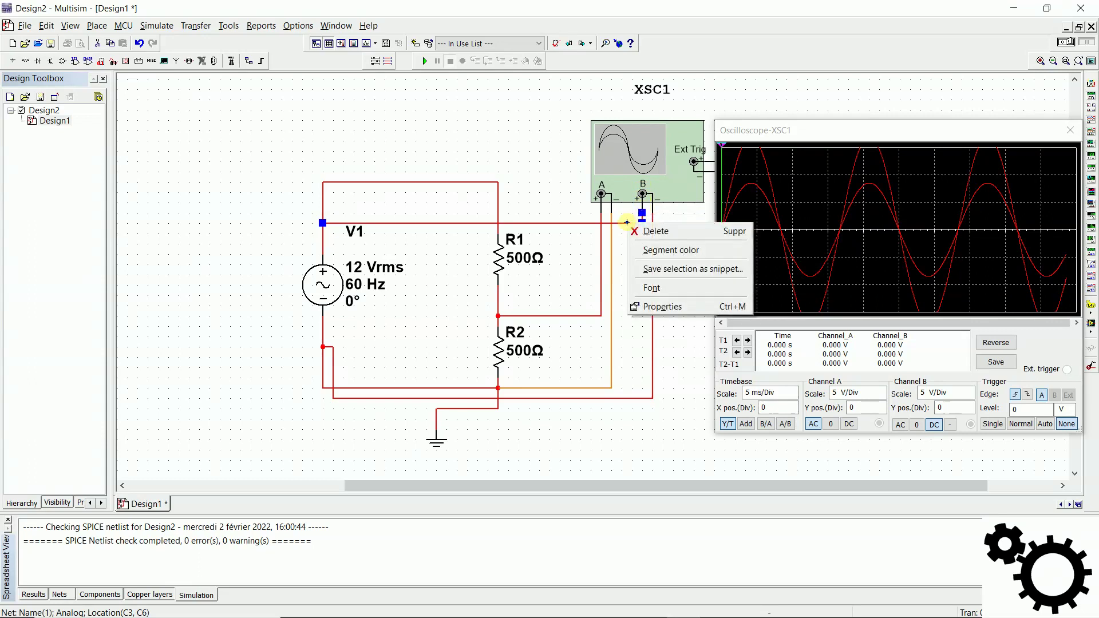
left_click(708, 248)
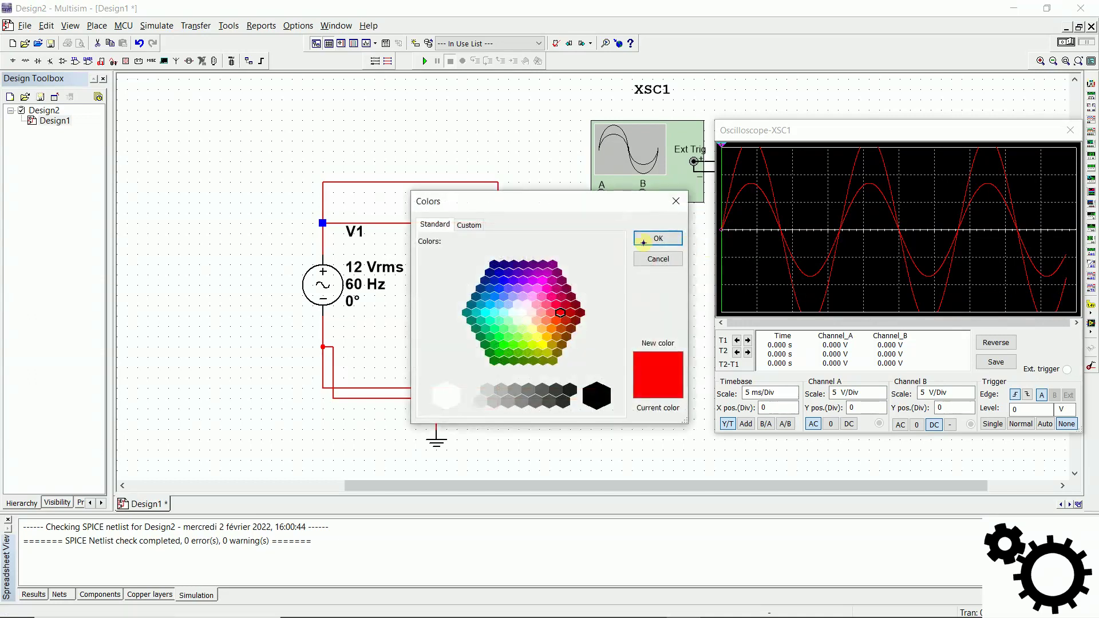
left_click(503, 280)
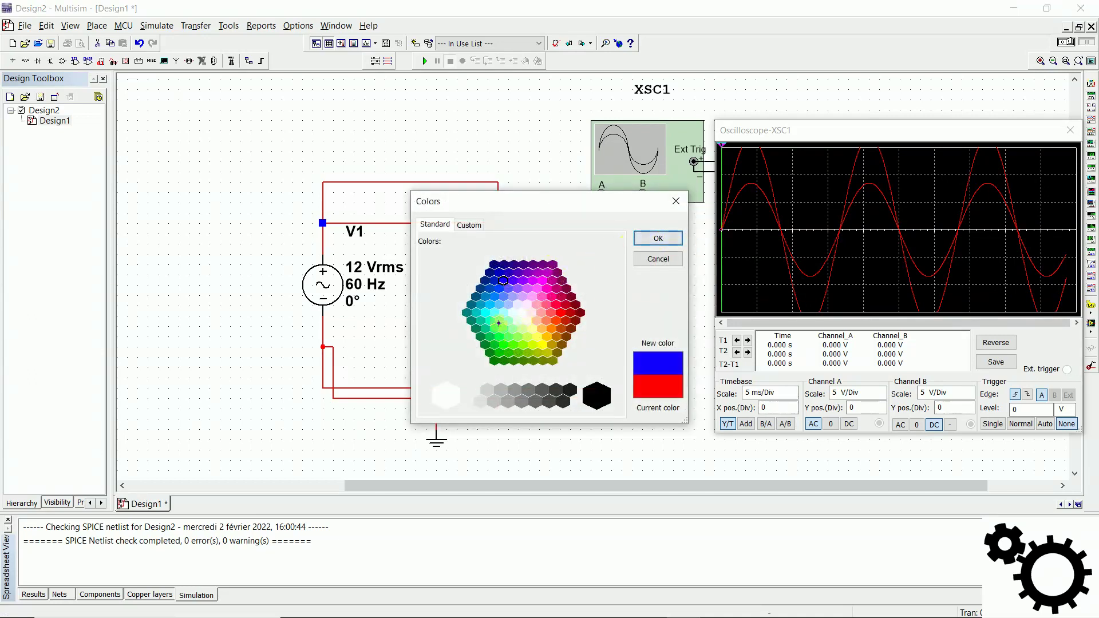
left_click(653, 239)
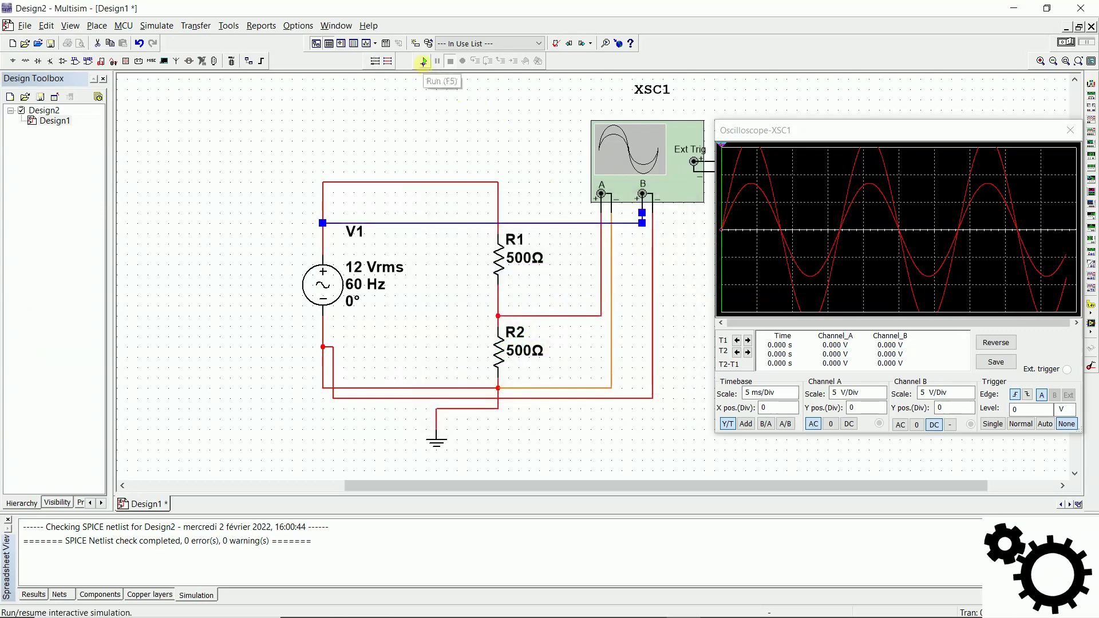
Step: Run and stop the simulation again, and return the oscilloscope display to the start of the traces
left_click(423, 62)
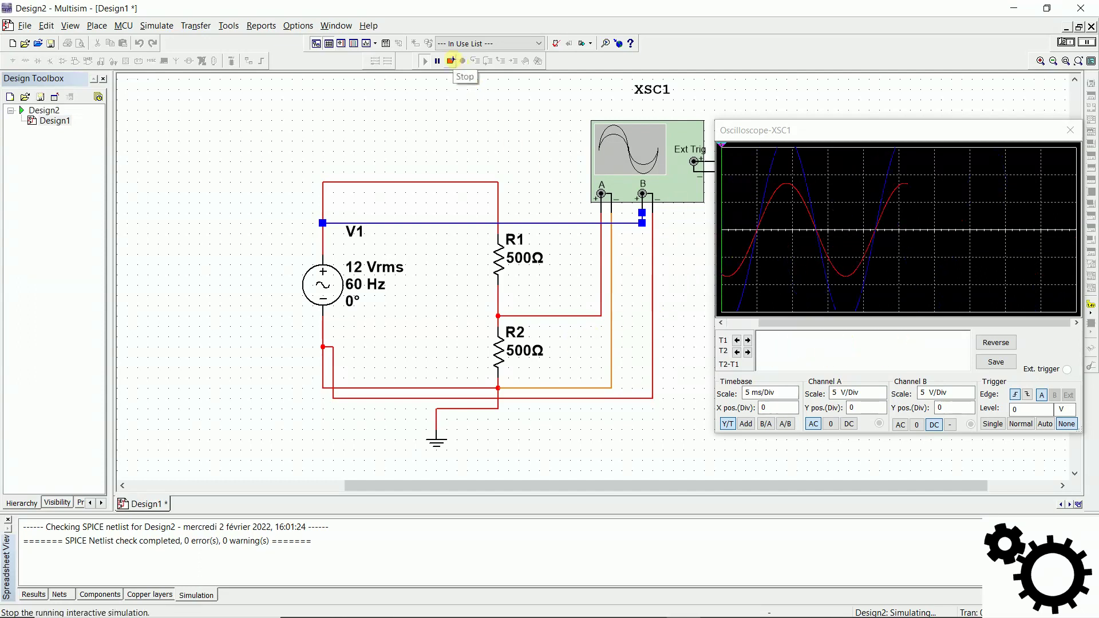
left_click(451, 60)
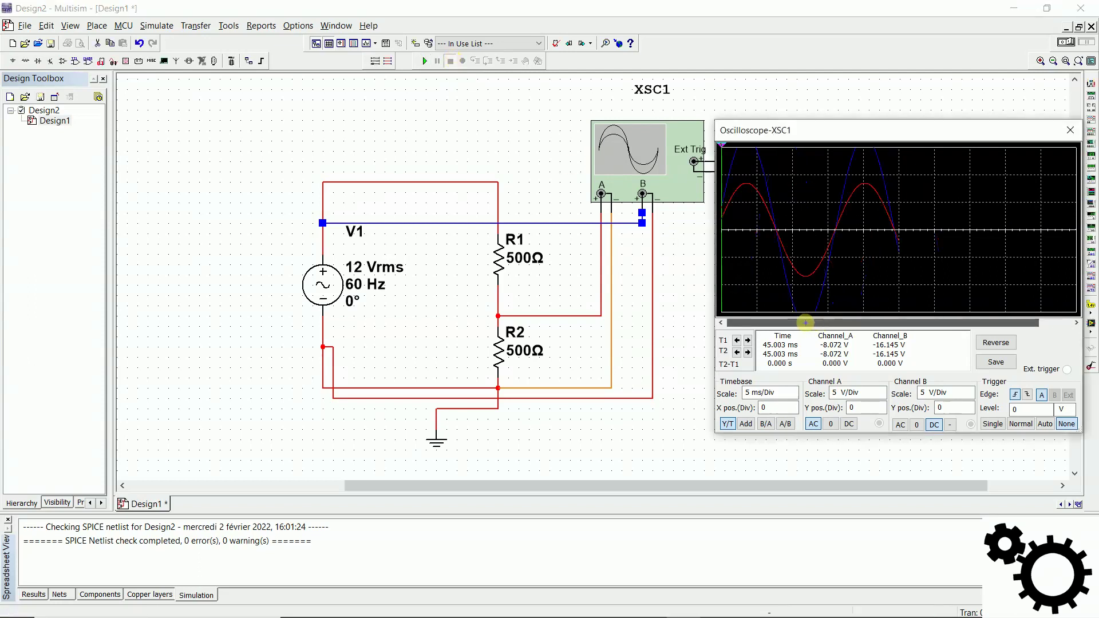
left_click_drag(805, 323, 752, 320)
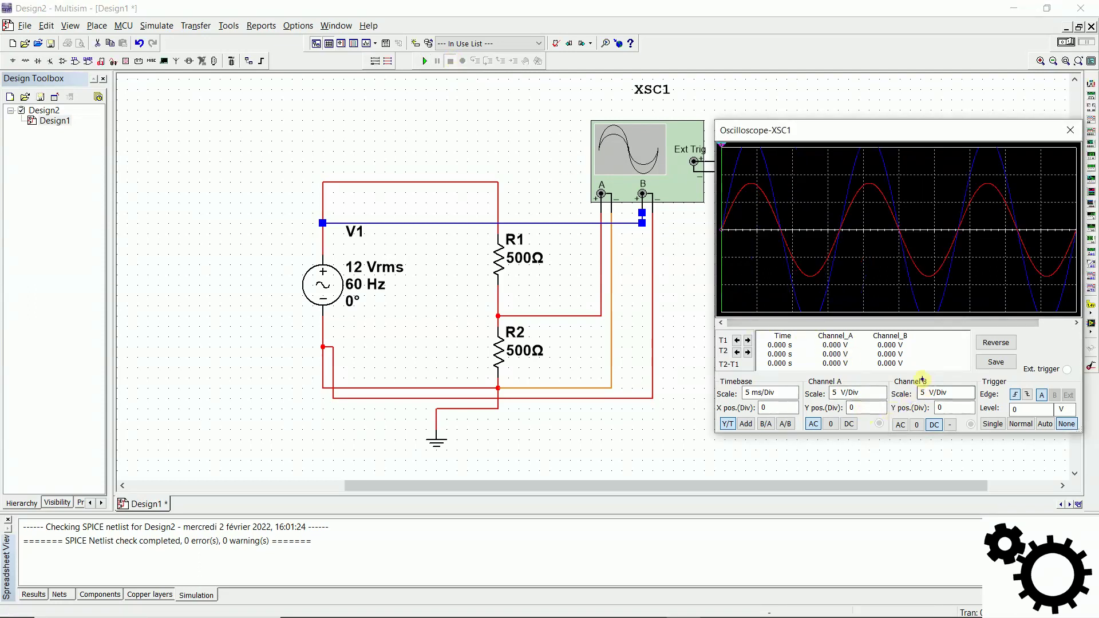
Step: Set channel B to AC coupling with a 10 V/Div scale, and set channel A's scale to 10 V/Div
left_click(900, 424)
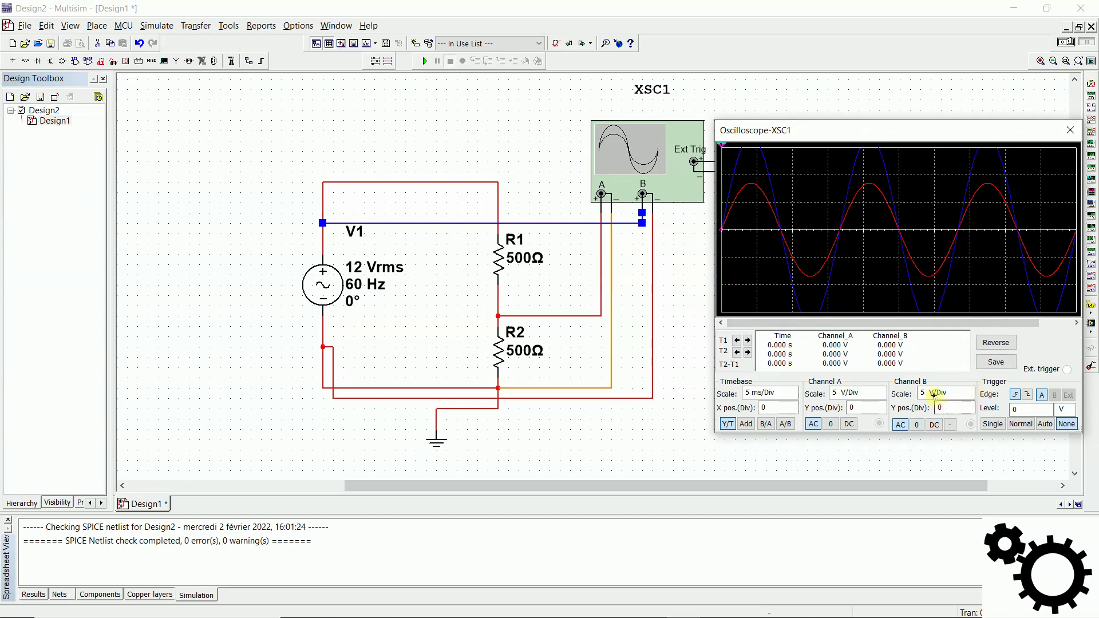
left_click(967, 392)
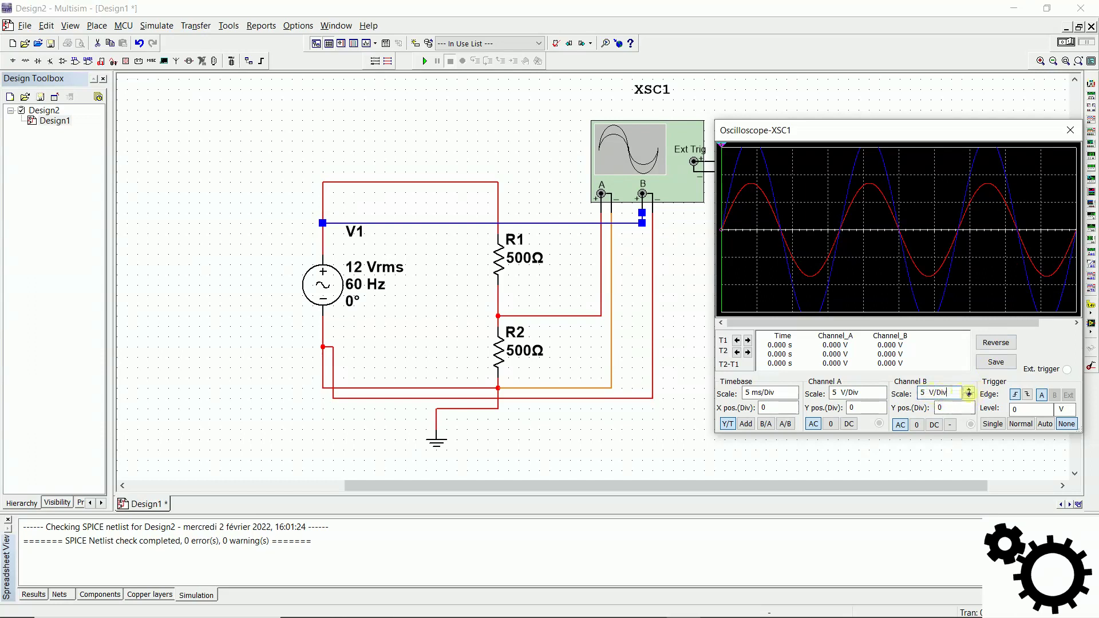
left_click(968, 389)
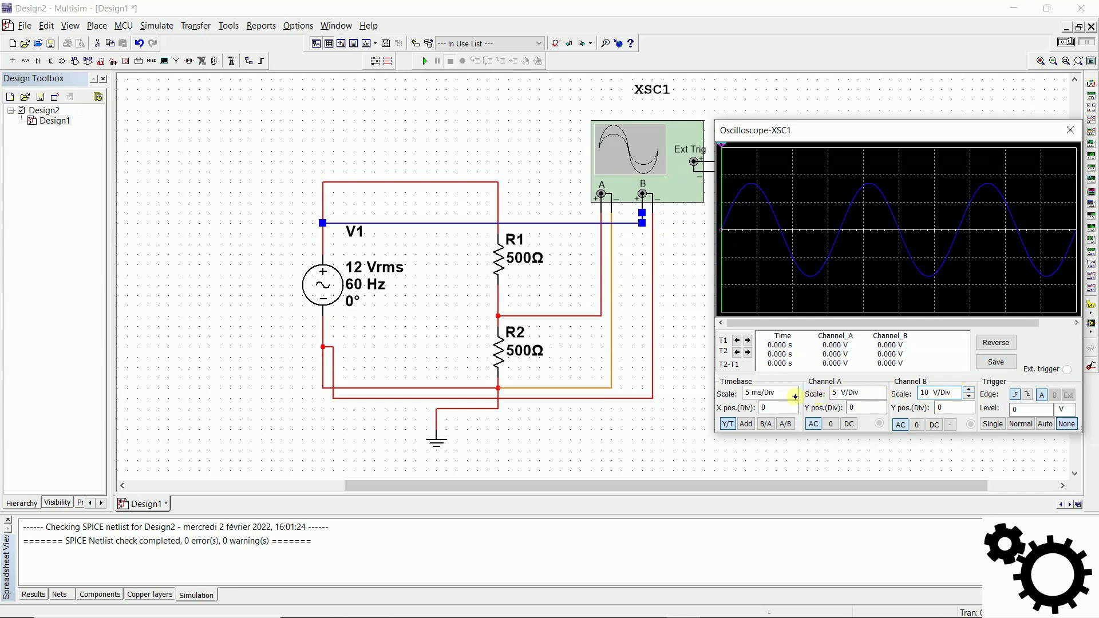
left_click(850, 393)
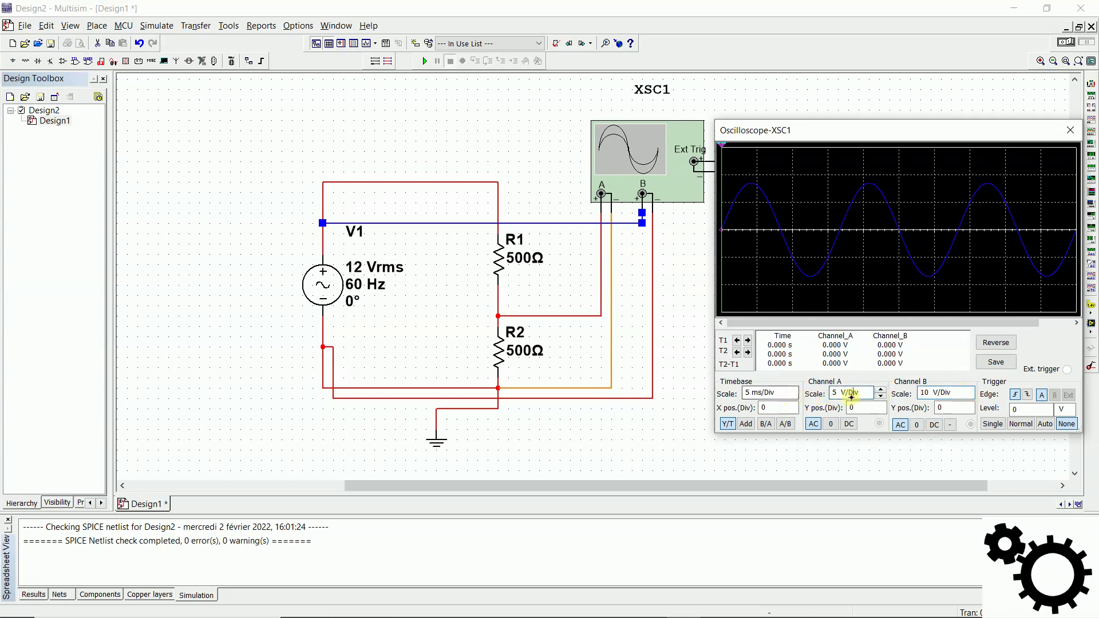
left_click(880, 395)
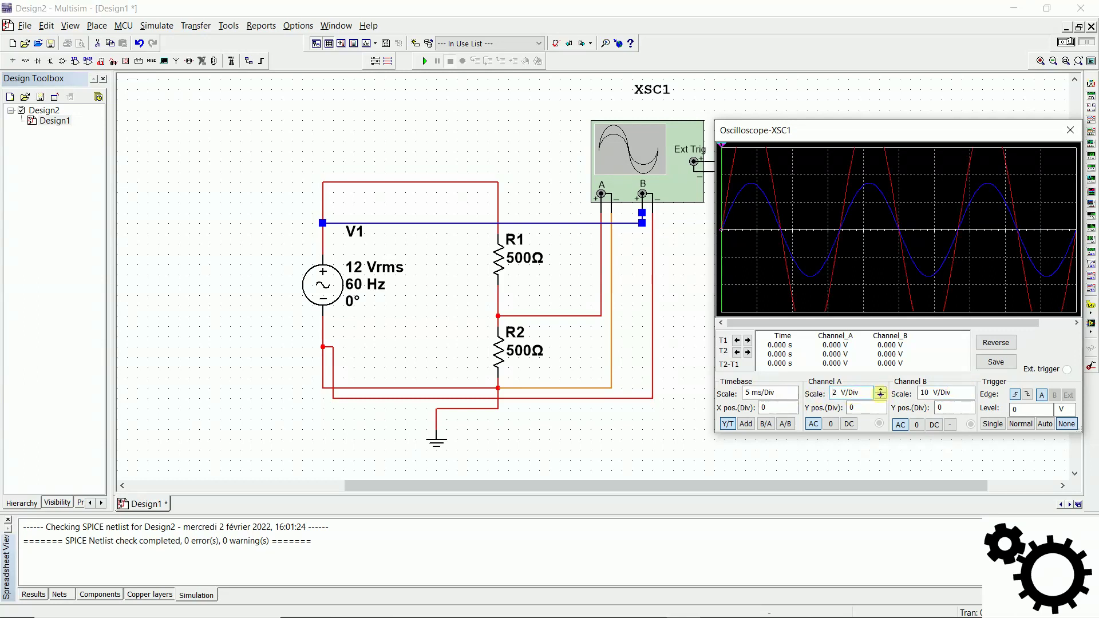
left_click(880, 390)
left_click(880, 390)
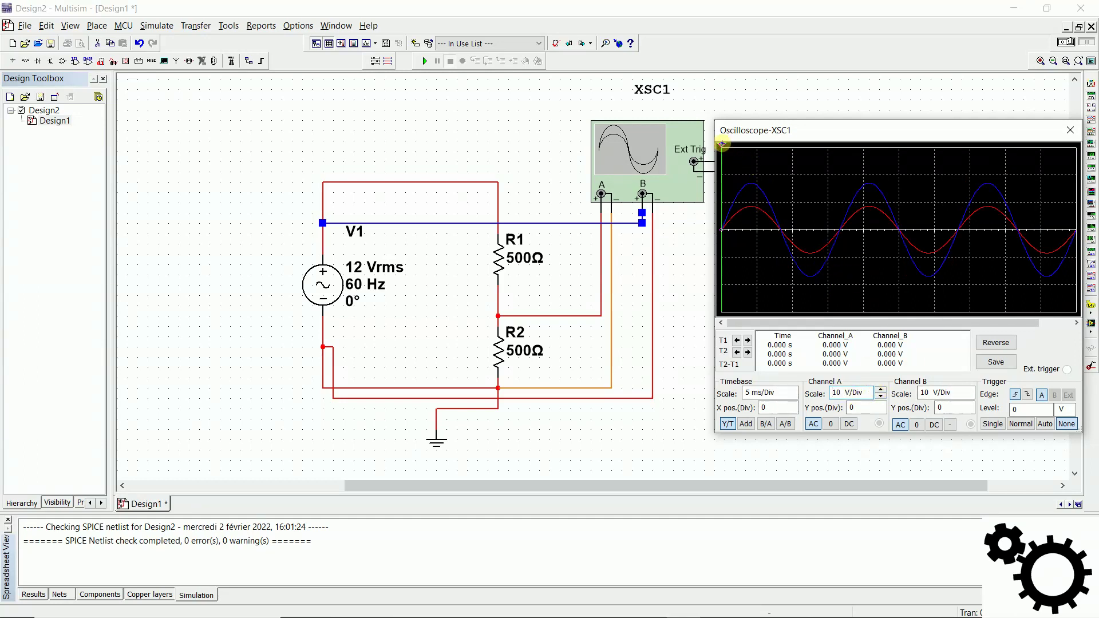
Step: Place cursor T2 at about 21.5 ms and cursor T1 at about 3.5 ms, near the waveform peaks
left_click_drag(722, 144, 874, 187)
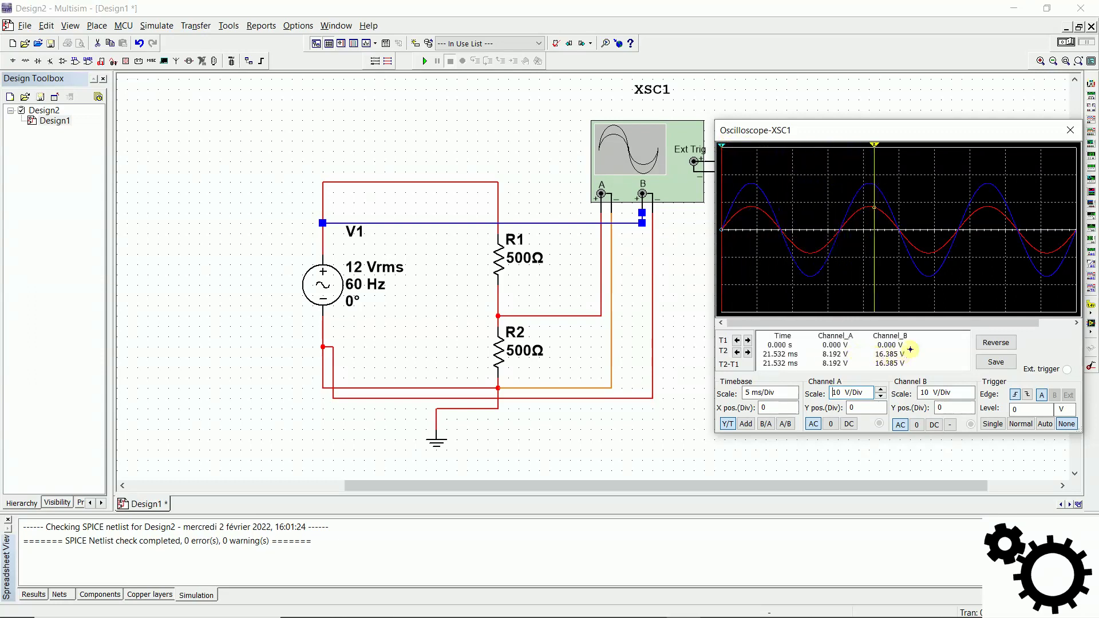
left_click_drag(723, 146, 745, 148)
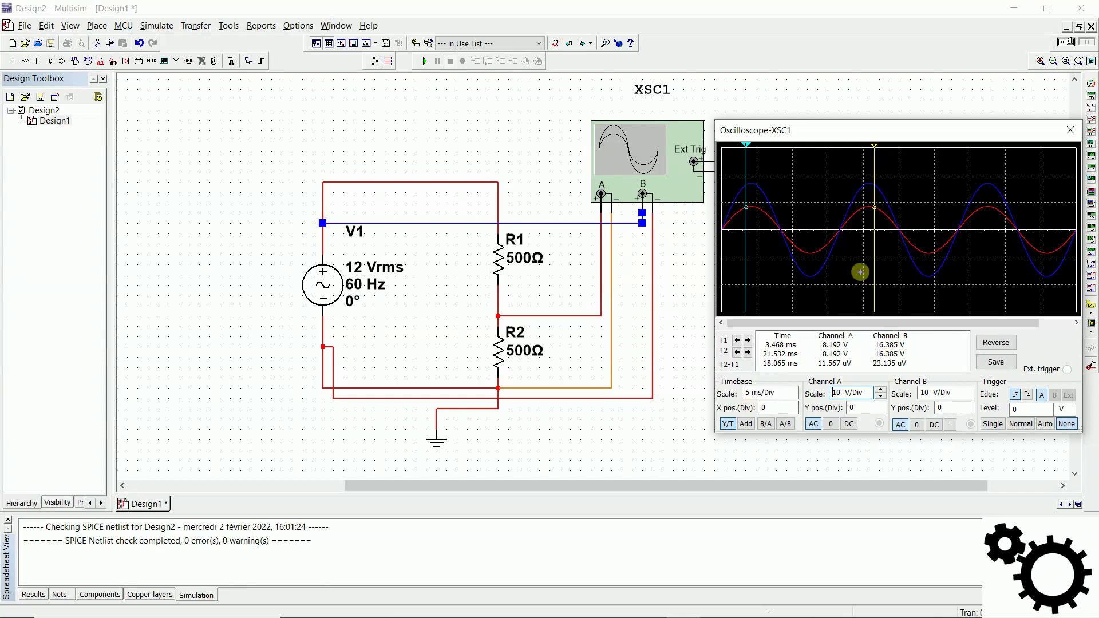
Step: Try the oscilloscope's Add, B/A and A/B display modes, and return to Y/T mode
left_click(746, 424)
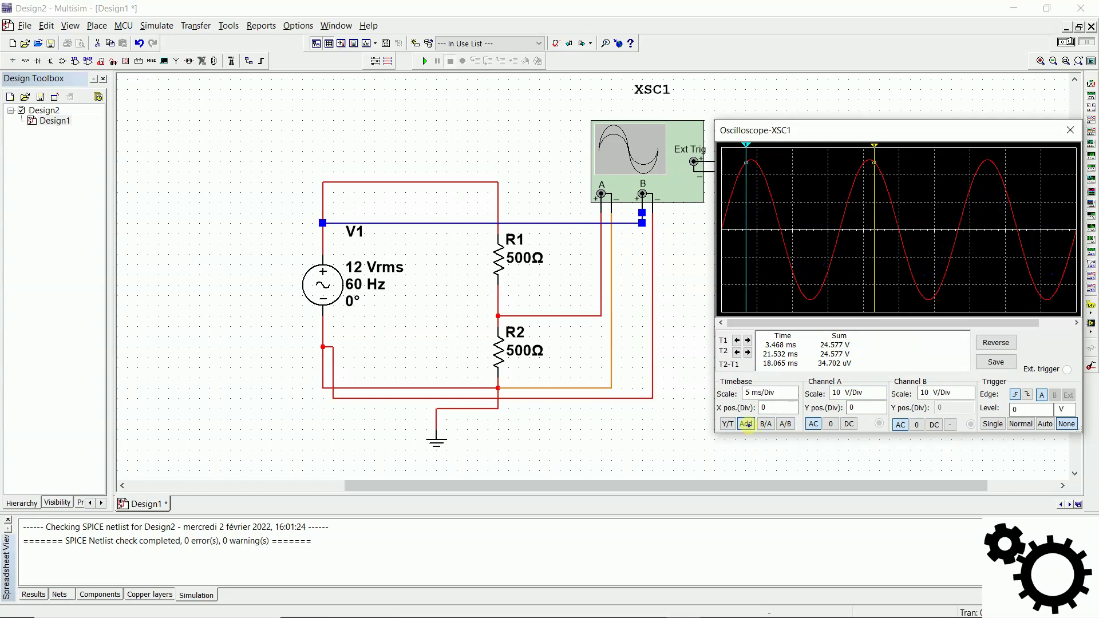
left_click(763, 424)
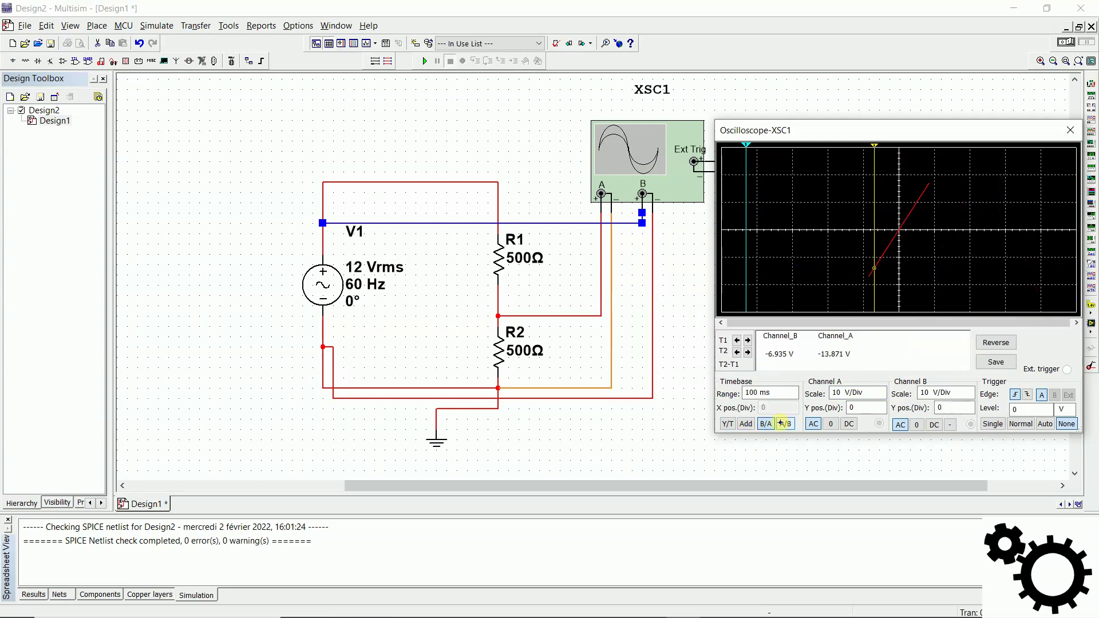
left_click(780, 423)
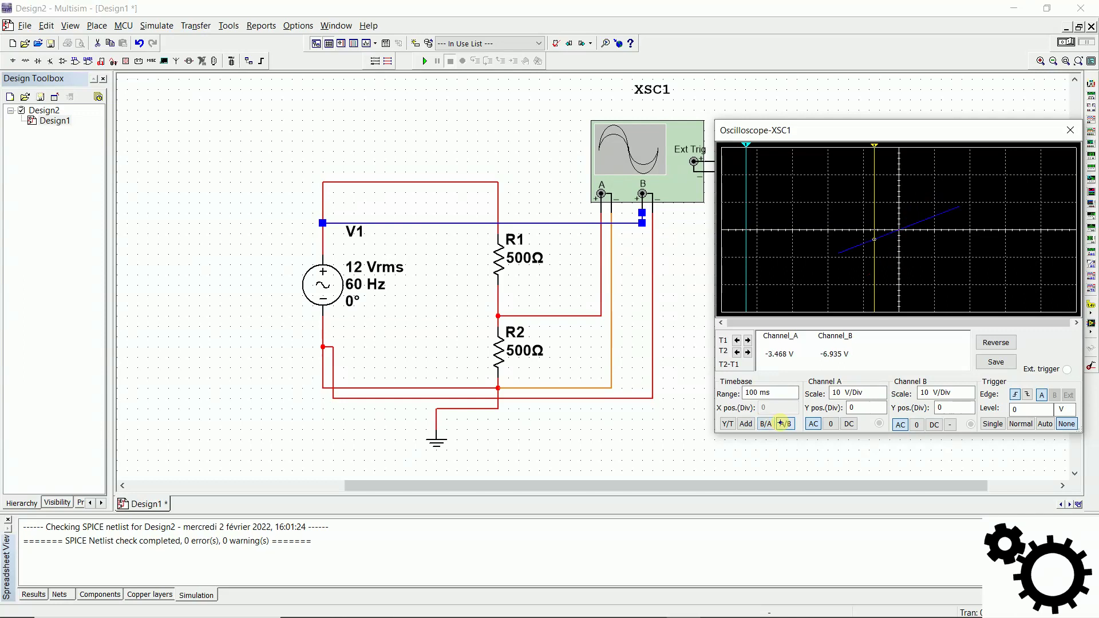
left_click(729, 425)
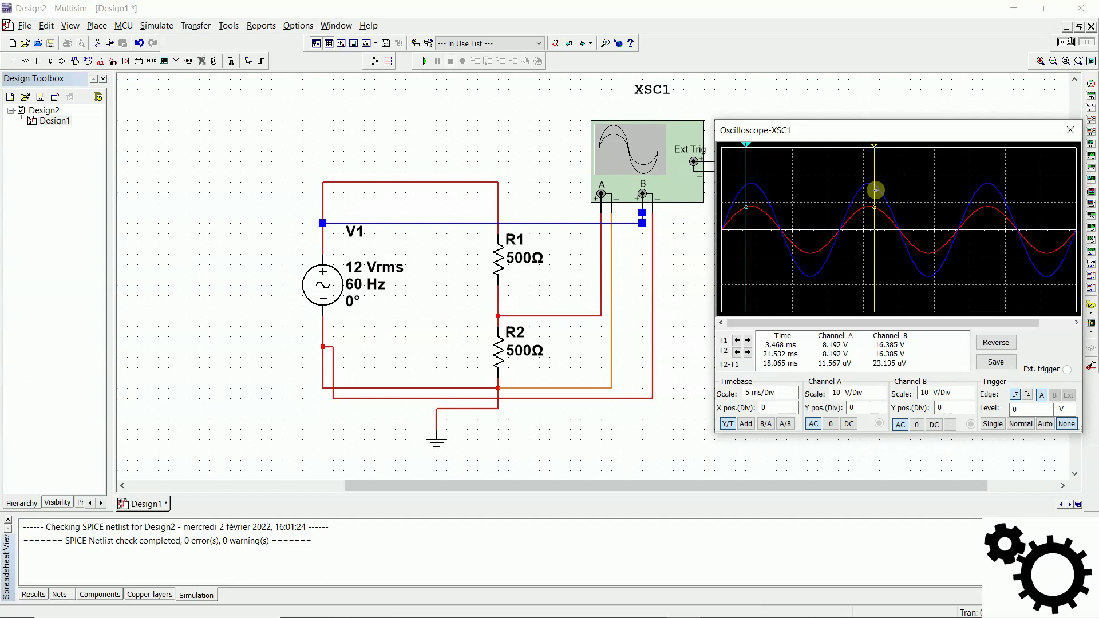
Step: Set the interactive simulation's maximum time step (TMAX) to 1e-002 s, and run the simulation with this setting
left_click(165, 26)
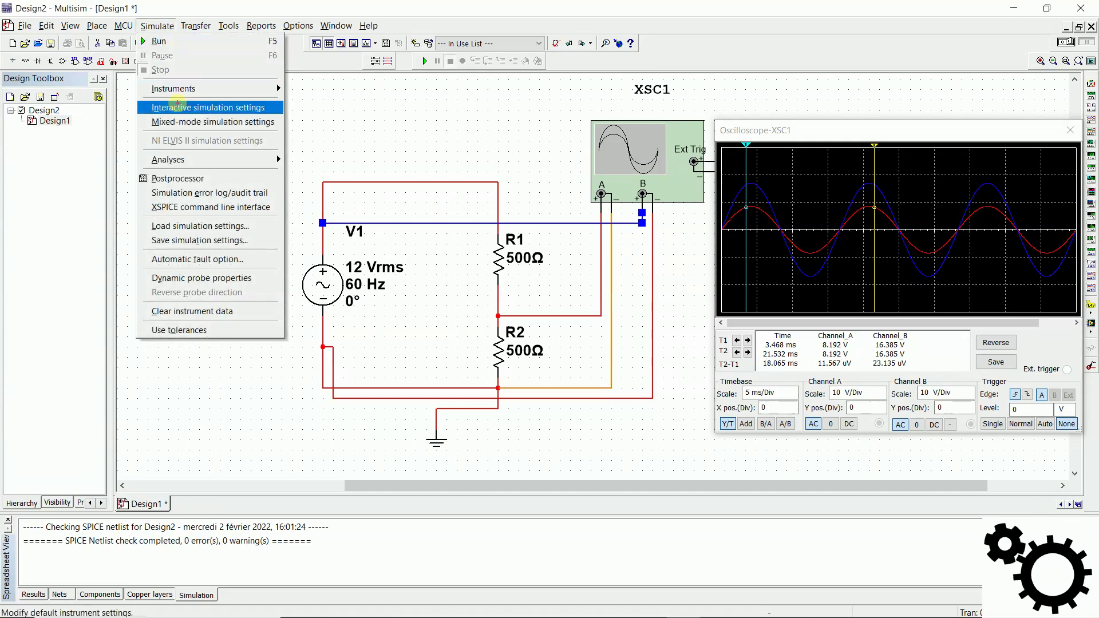
left_click(177, 107)
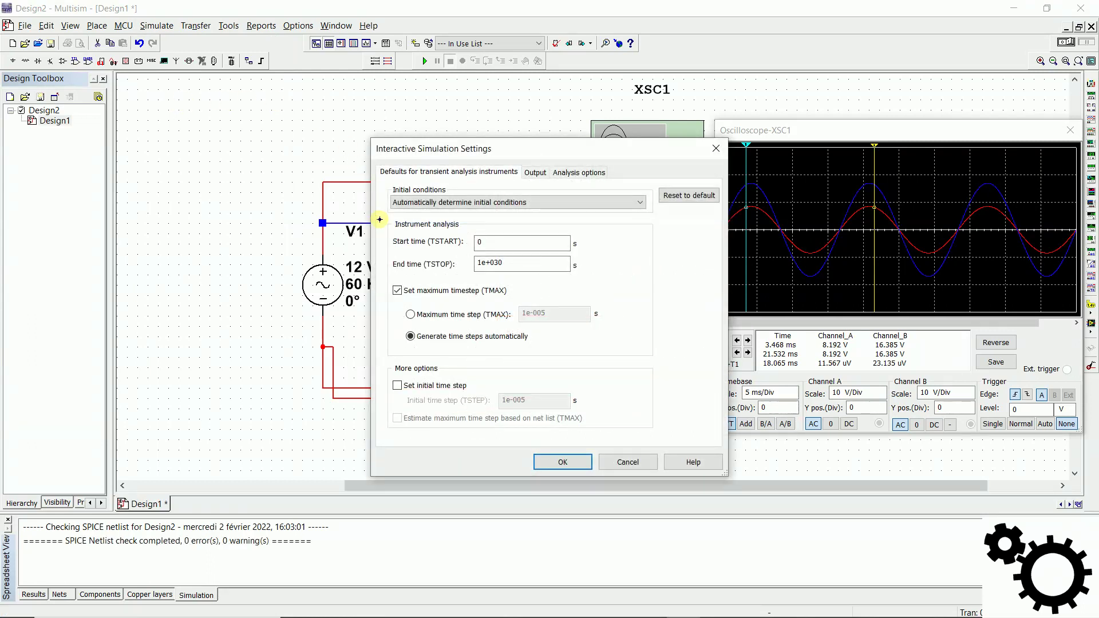
left_click(412, 314)
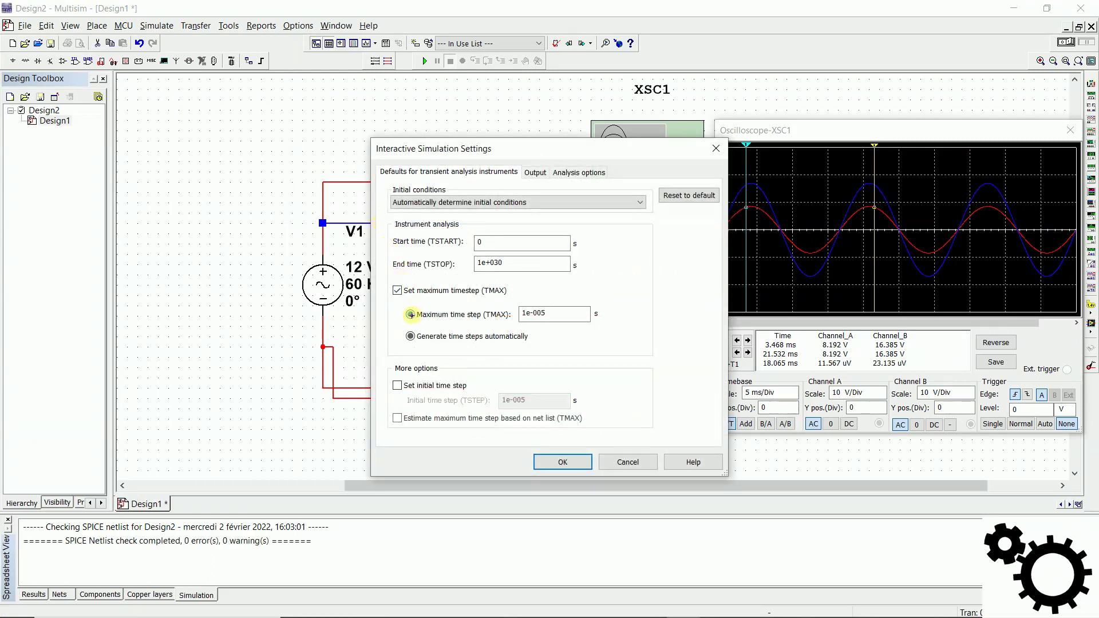
left_click(561, 319)
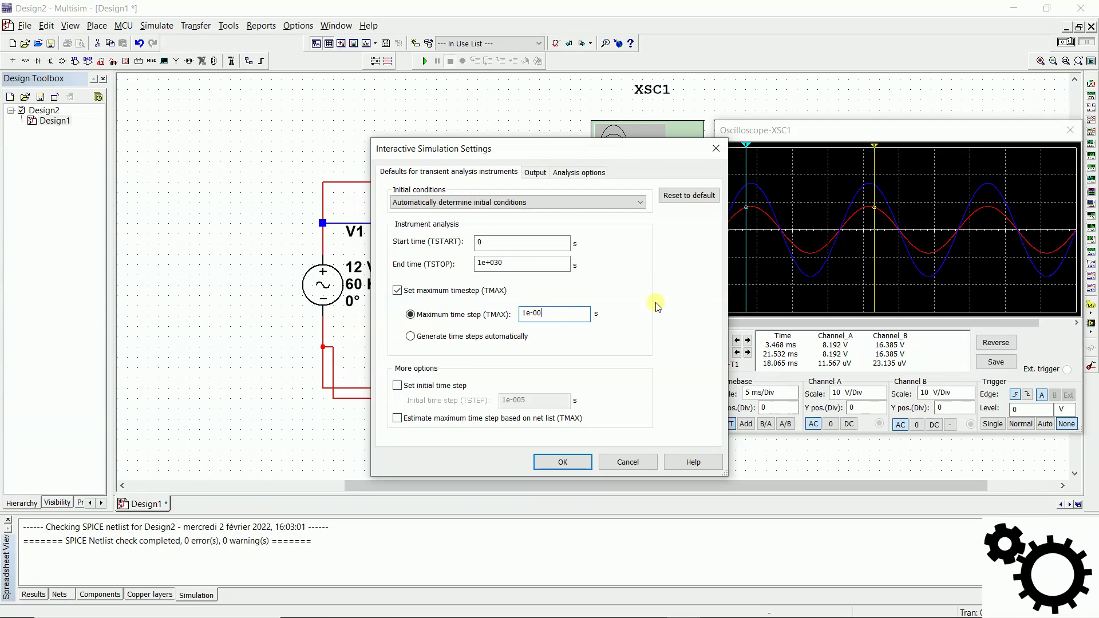
type("2")
left_click(564, 463)
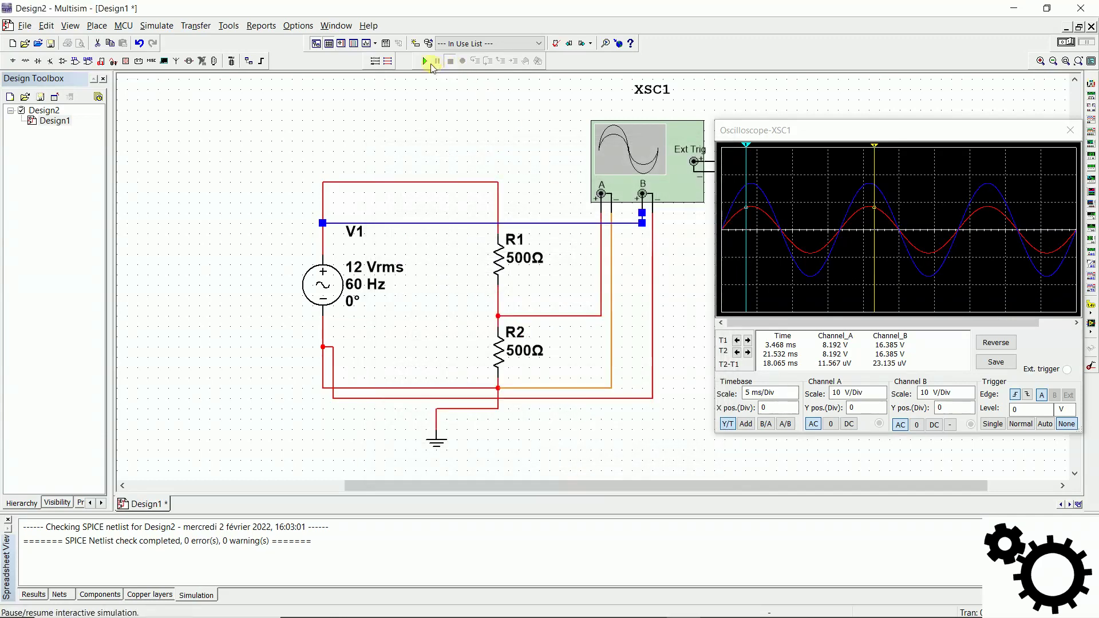
left_click(426, 62)
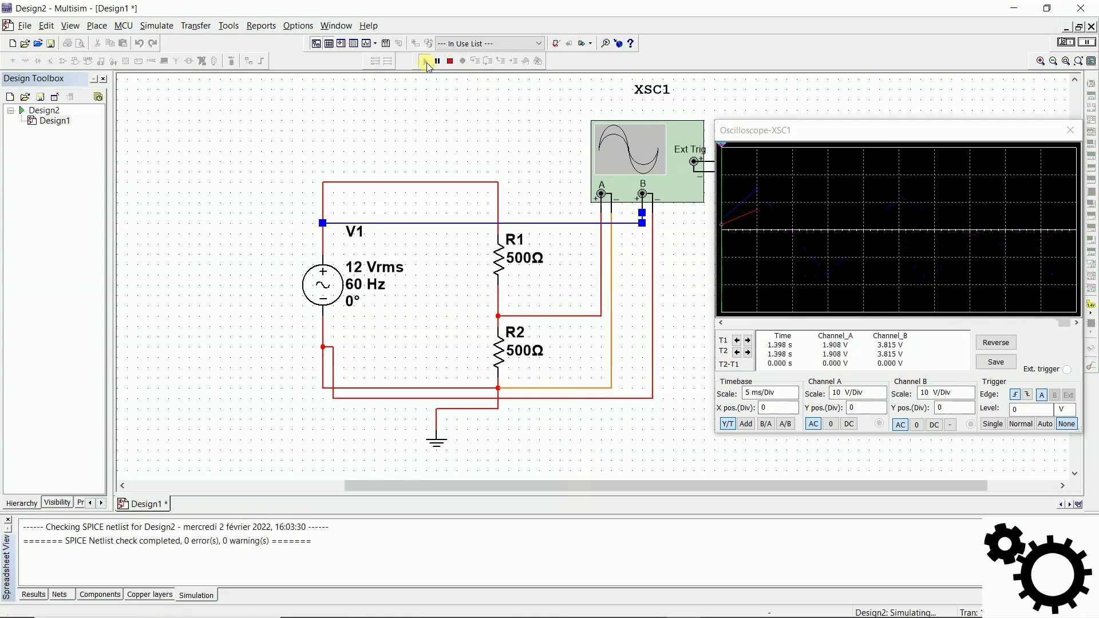
Step: Reduce the interactive simulation's maximum time step (TMAX) below 0.01 s, then run the simulation briefly with the finer setting and stop it
left_click(449, 61)
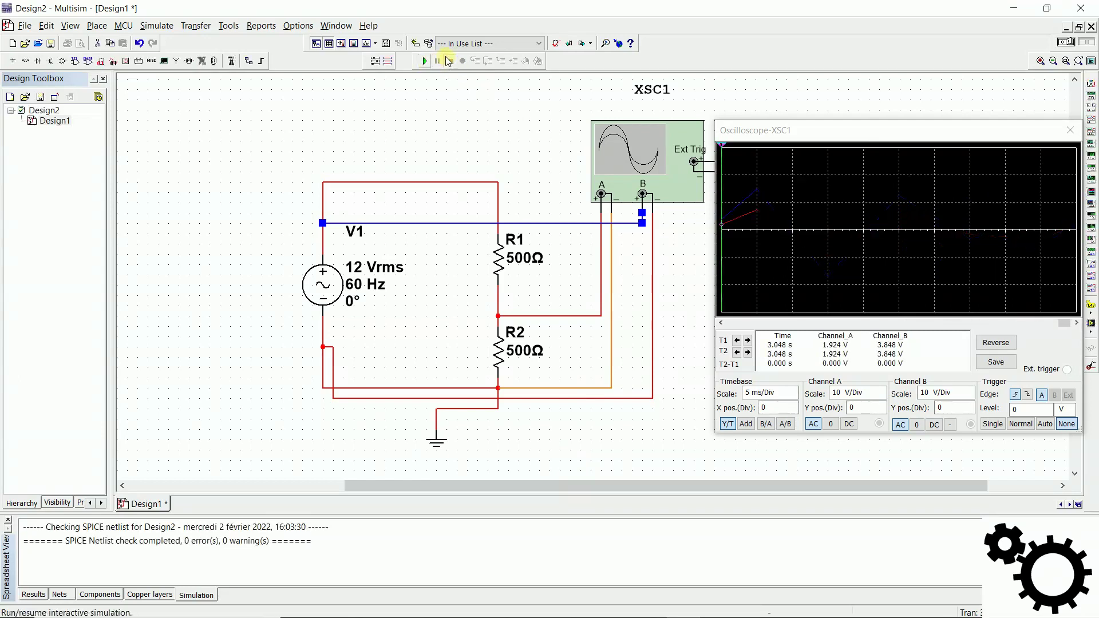
left_click(157, 26)
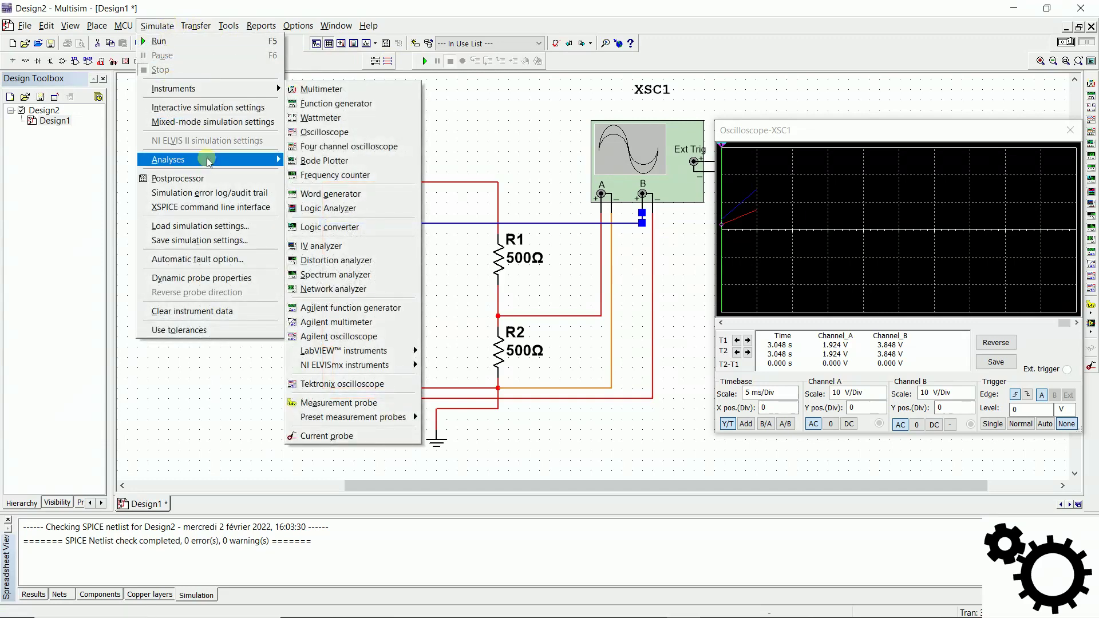
left_click(205, 110)
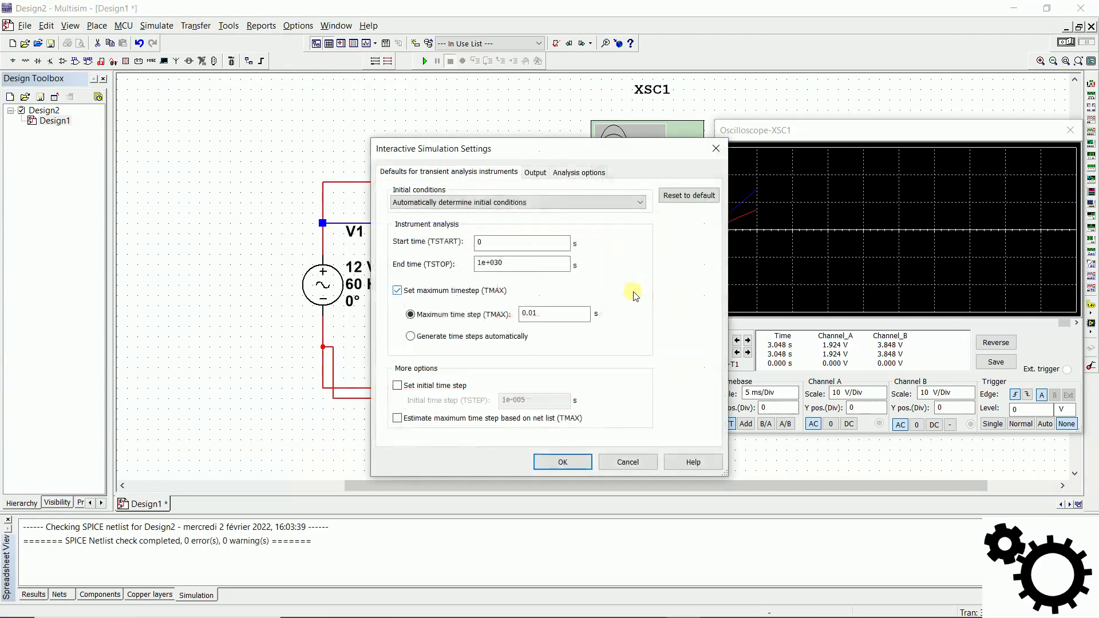
left_click(543, 314)
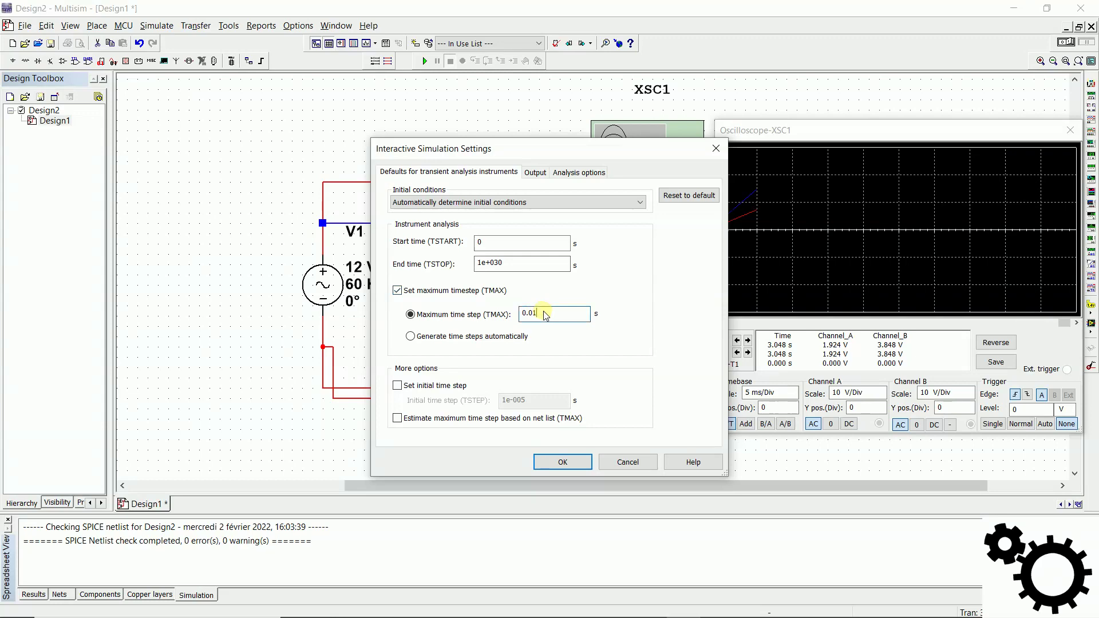
left_click(562, 462)
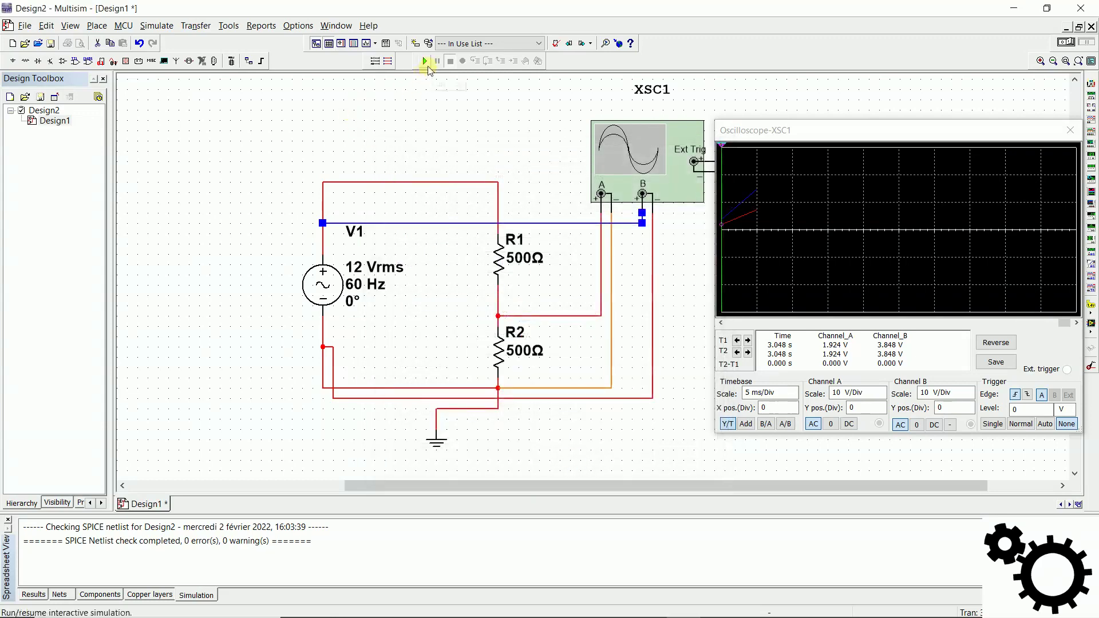
left_click(426, 61)
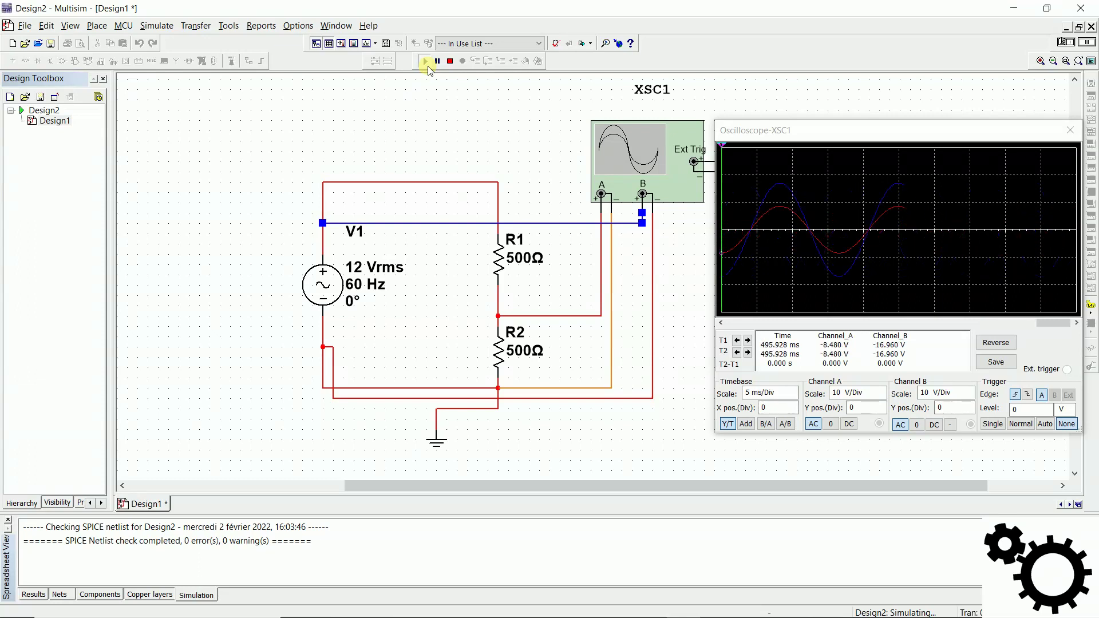
left_click(449, 62)
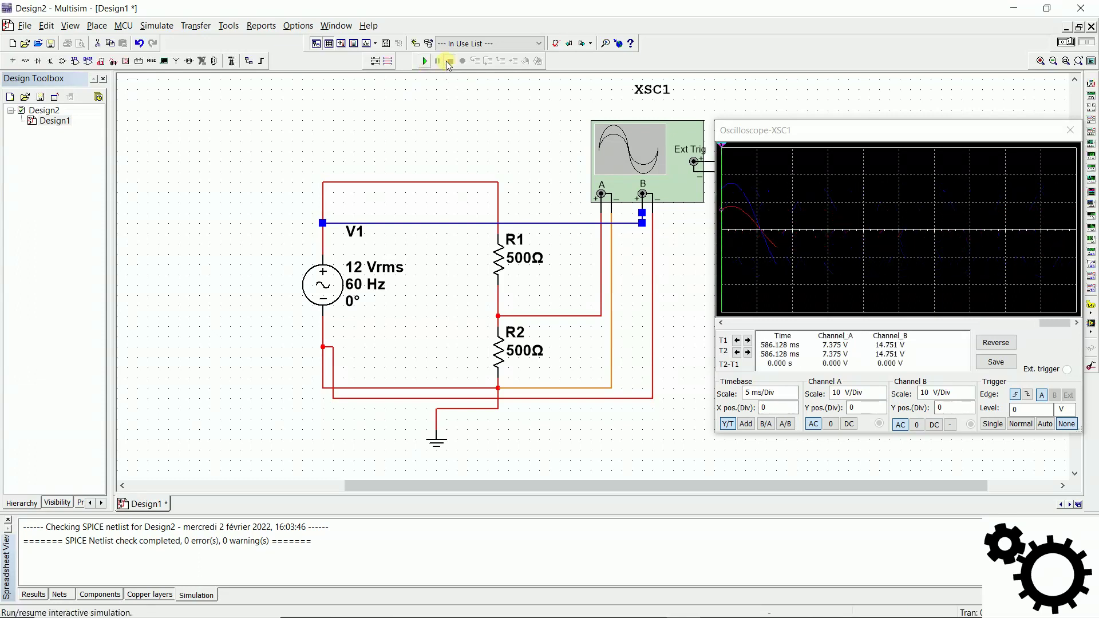